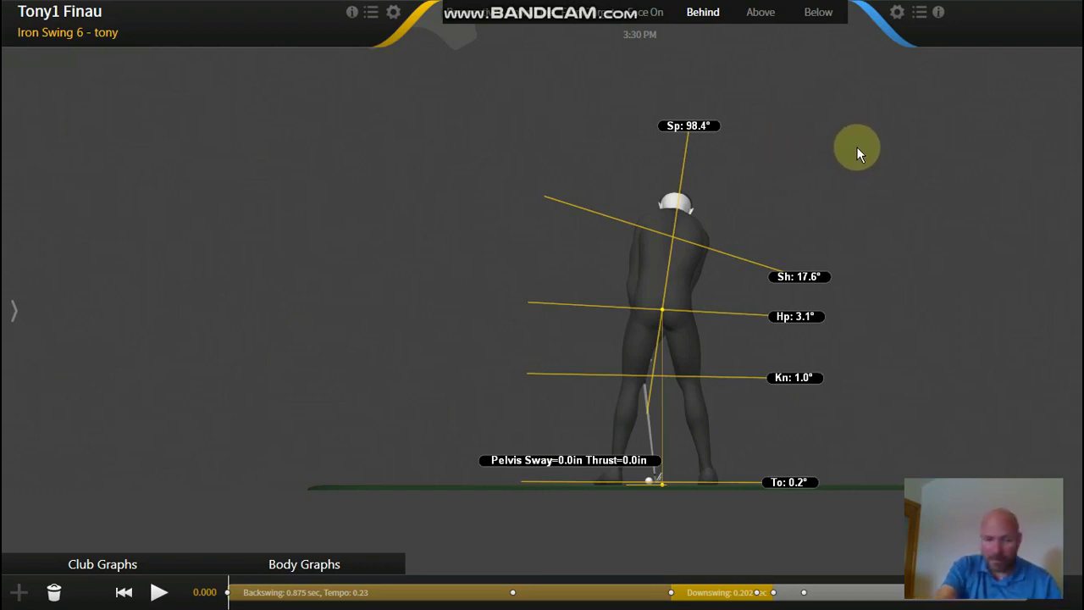
Step: Enable screen drawing (Ctrl+Shift+D) over the behind view of Iron Swing 6 at address
{"action": "key", "text": "ctrl+shift+d"}
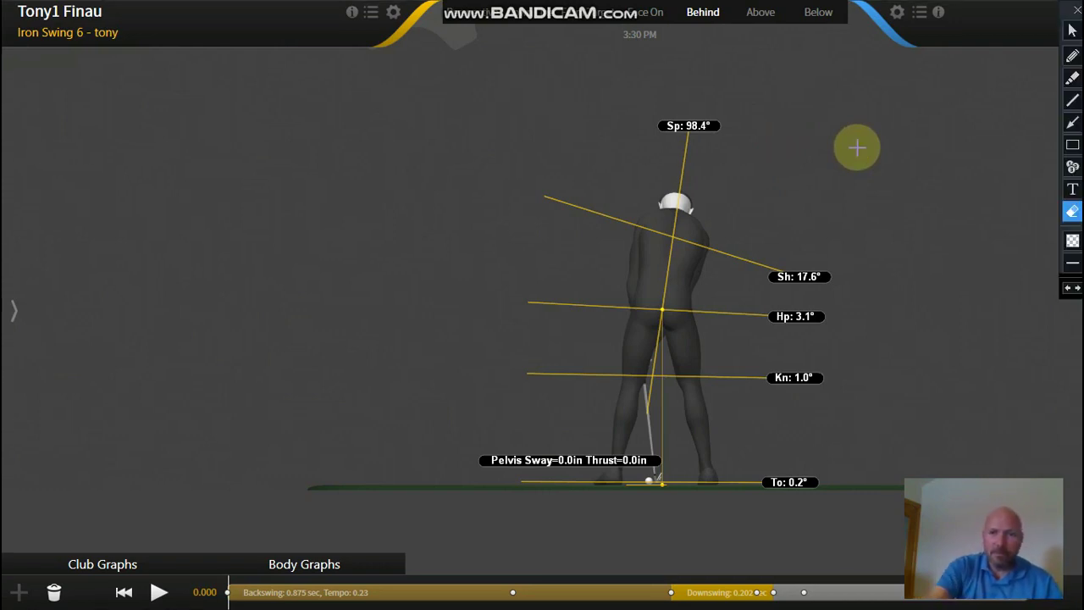
Step: Draw a red spine-tilt line from the hips, a rightward arrow beside the head, and a vertical arrow from the hips
{"action": "left_click", "coordinate": [1072, 101]}
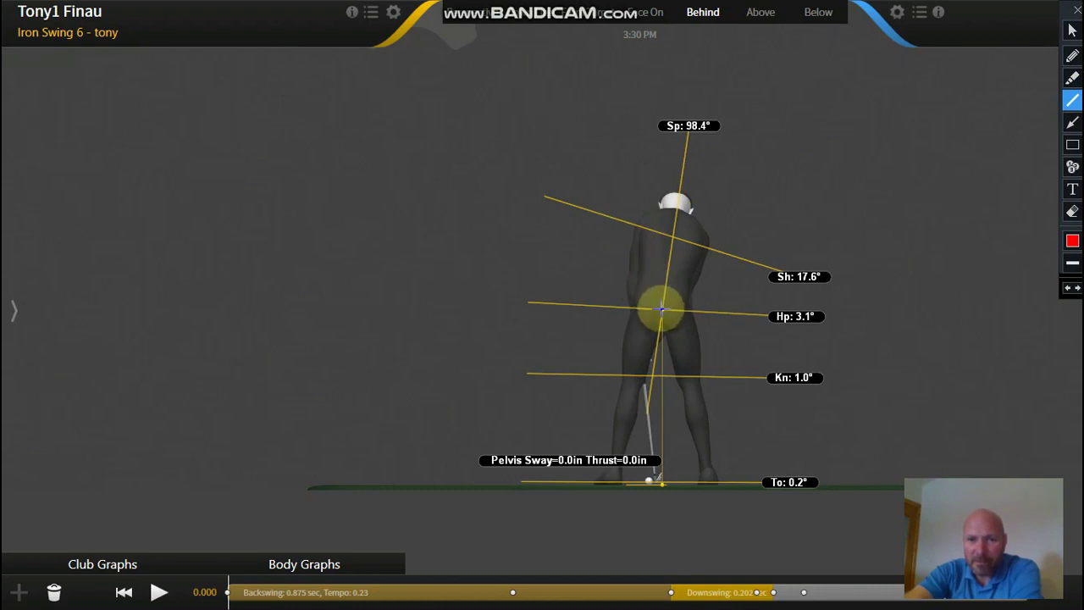
{"action": "mouse_move", "coordinate": [661, 310]}
{"action": "left_mouse_down"}
{"action": "mouse_move", "coordinate": [706, 19]}
{"action": "mouse_move", "coordinate": [701, 34]}
{"action": "left_mouse_up"}
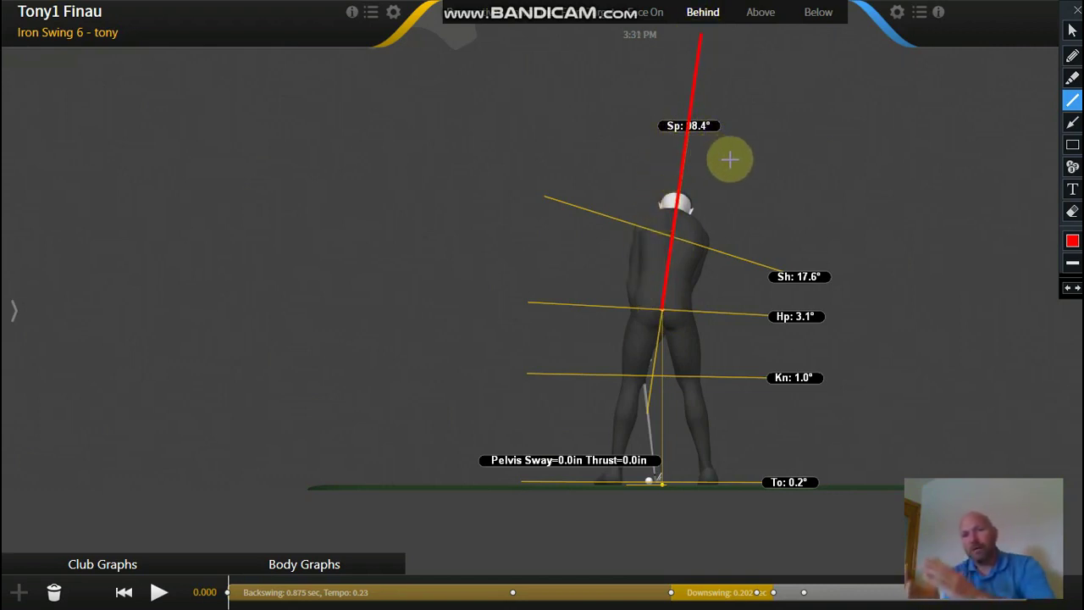
{"action": "left_click", "coordinate": [1073, 122]}
{"action": "left_click_drag", "start_coordinate": [732, 210], "coordinate": [850, 206]}
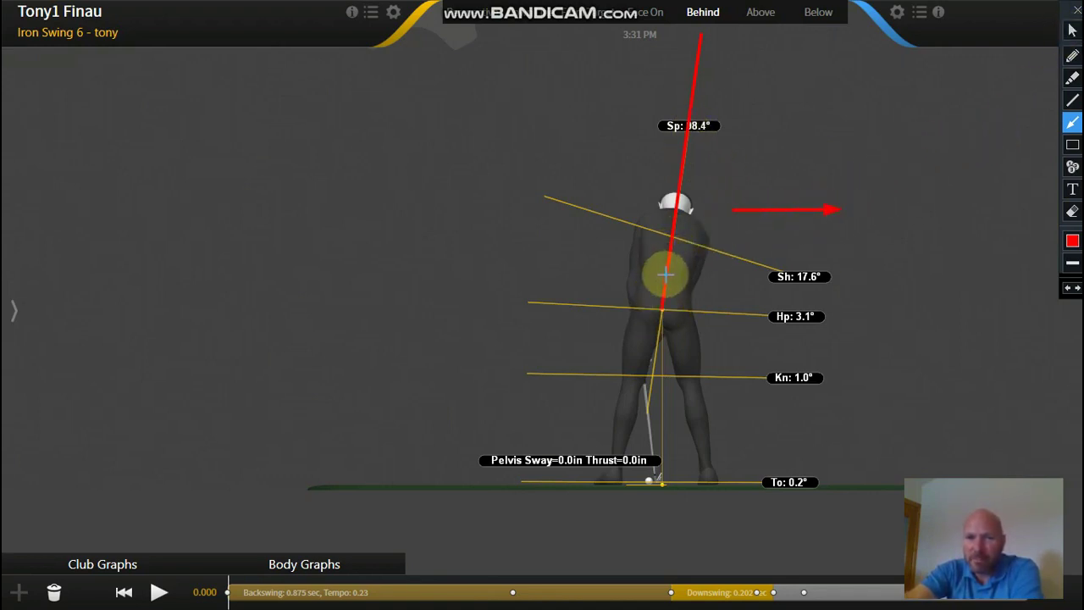
{"action": "mouse_move", "coordinate": [664, 308]}
{"action": "left_mouse_down"}
{"action": "mouse_move", "coordinate": [666, 15]}
{"action": "mouse_move", "coordinate": [665, 40]}
{"action": "left_mouse_up"}
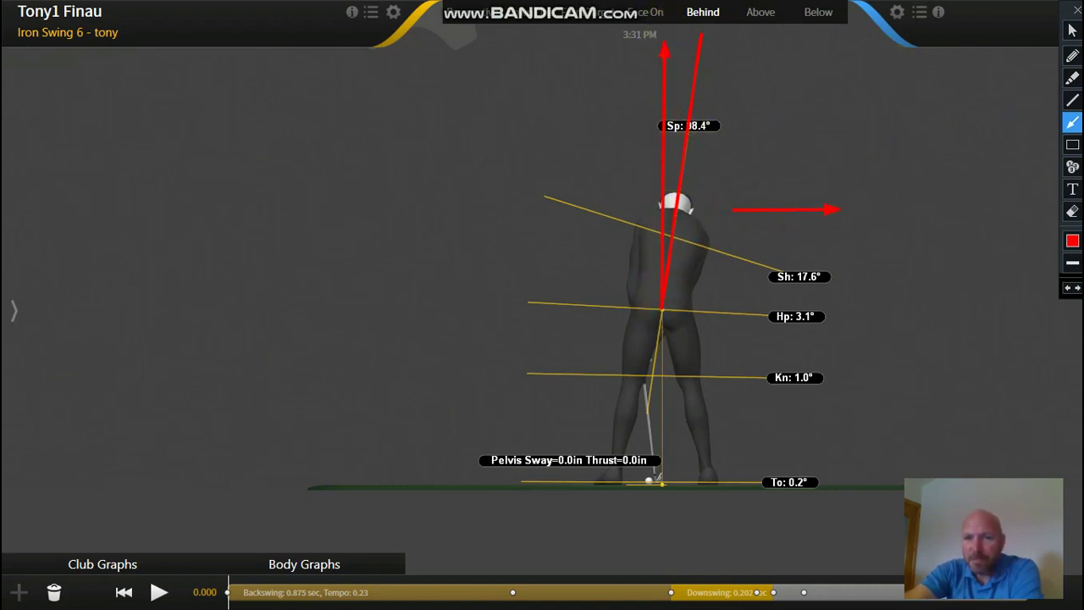
Step: Erase all red markings, redraw a single red line up the spine from the hips, and exit drawing
{"action": "left_click", "coordinate": [1070, 212]}
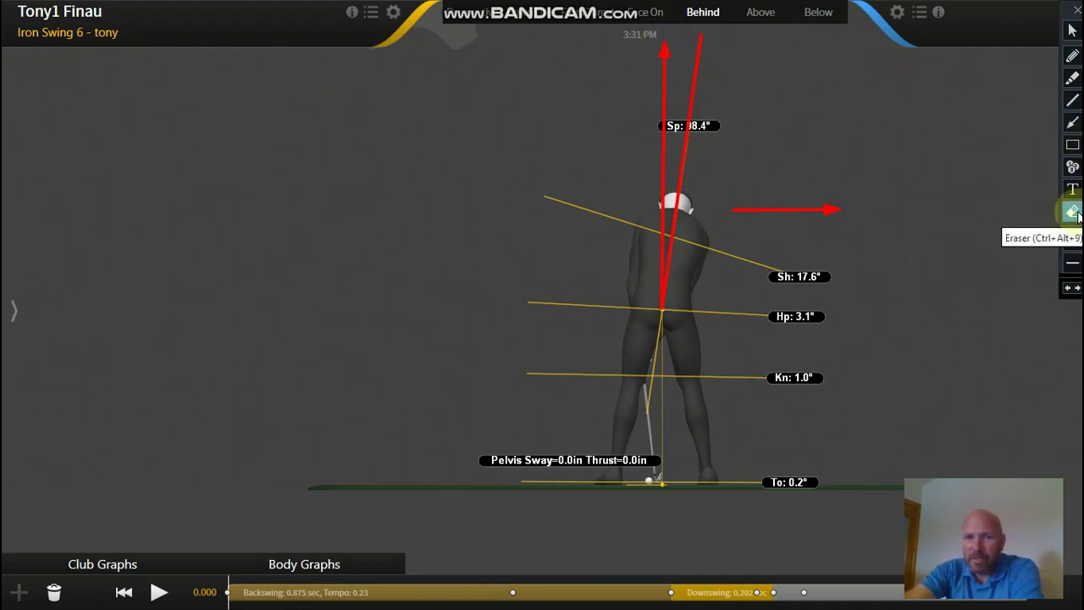
{"action": "left_click", "coordinate": [1072, 28]}
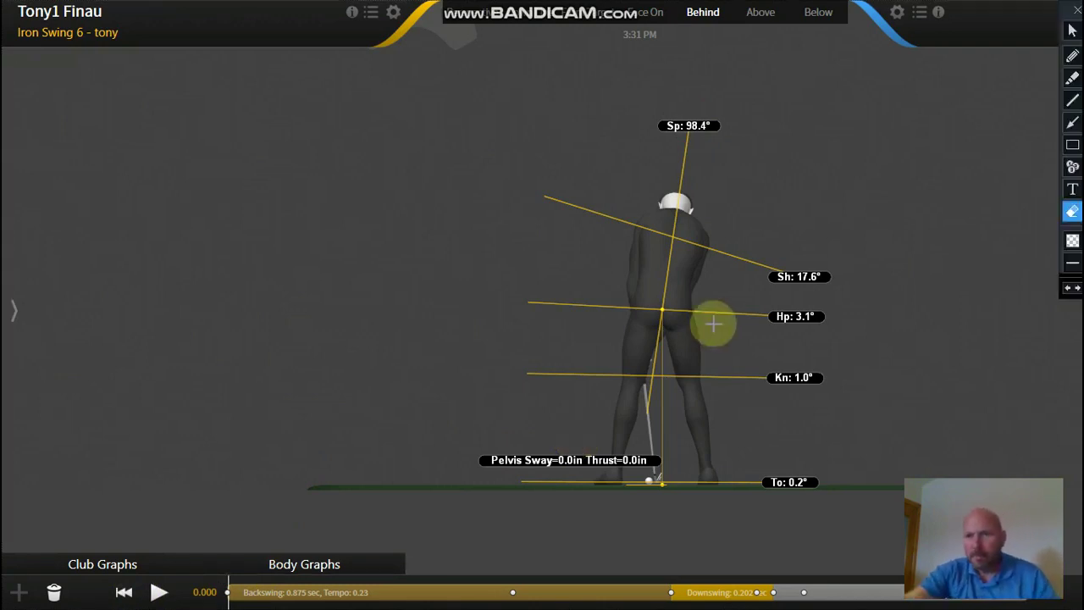
{"action": "left_click", "coordinate": [1072, 99]}
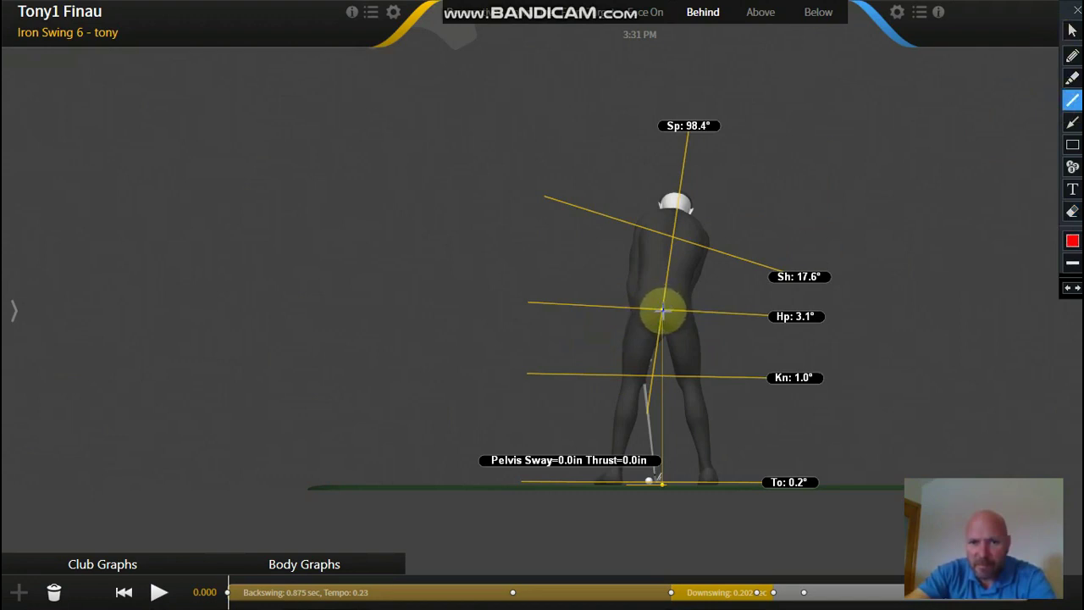
{"action": "mouse_move", "coordinate": [661, 310]}
{"action": "left_mouse_down"}
{"action": "mouse_move", "coordinate": [701, 27]}
{"action": "mouse_move", "coordinate": [701, 37]}
{"action": "left_mouse_up"}
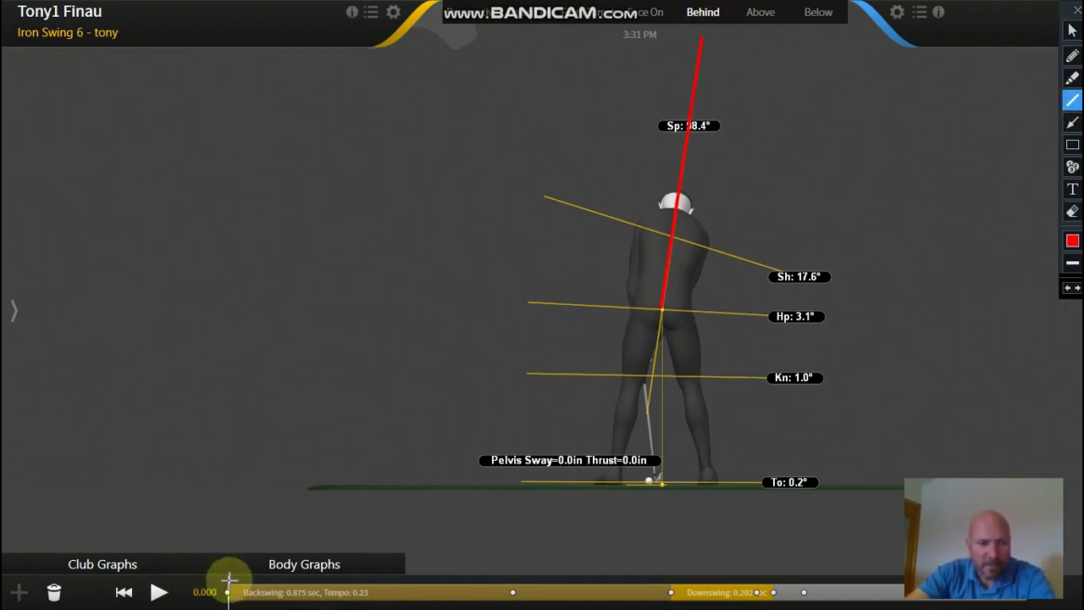
{"action": "left_click", "coordinate": [1070, 31]}
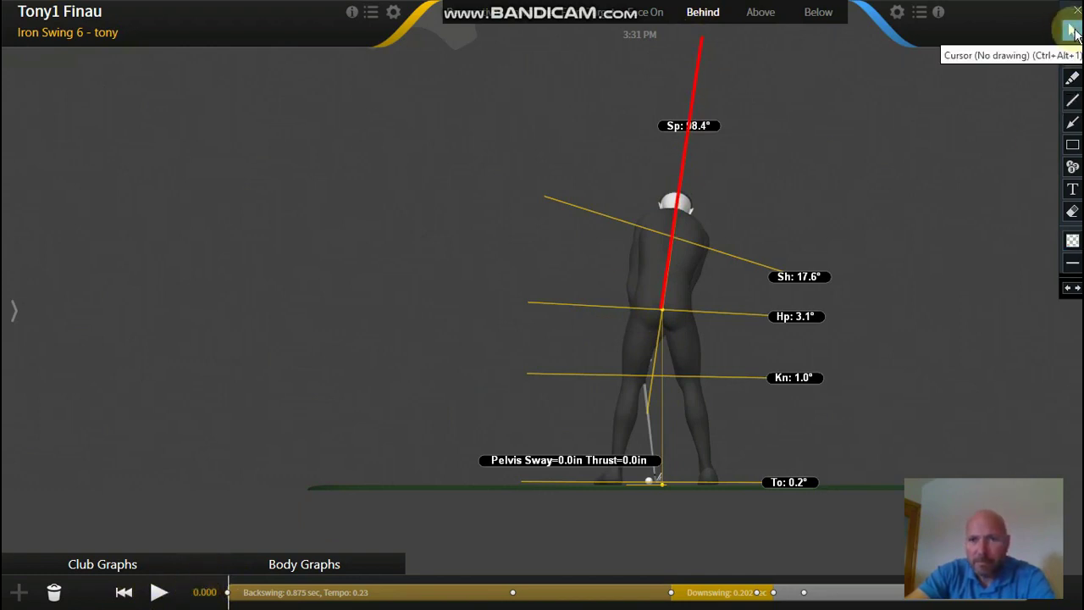
Step: Scrub into the backswing, clear the red spine line, and rewind the swing to 0.143
{"action": "left_click_drag", "start_coordinate": [226, 587], "coordinate": [464, 581]}
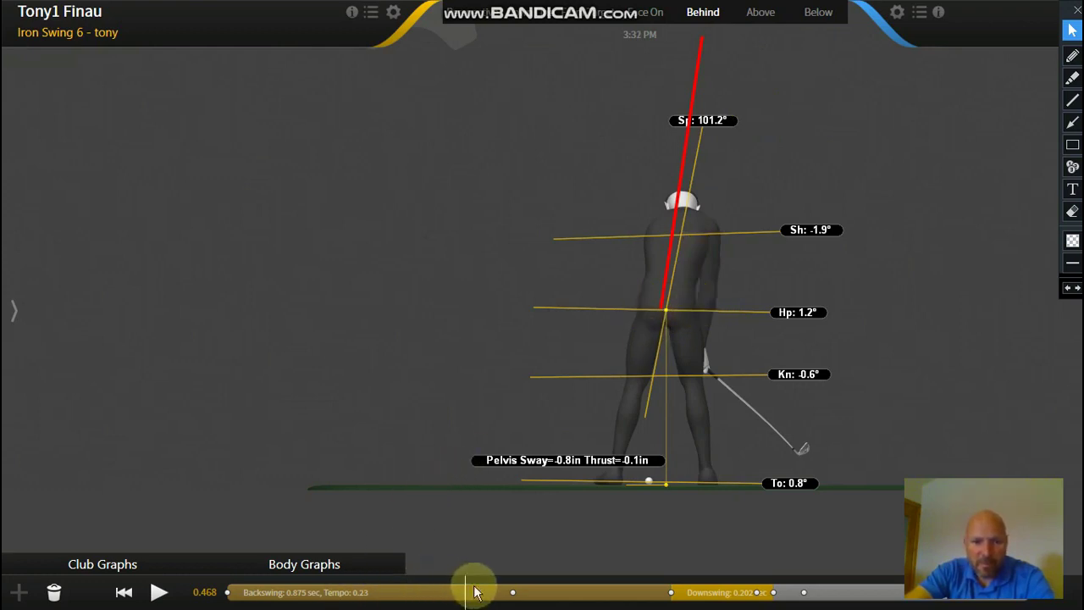
{"action": "left_click_drag", "start_coordinate": [467, 584], "coordinate": [673, 561]}
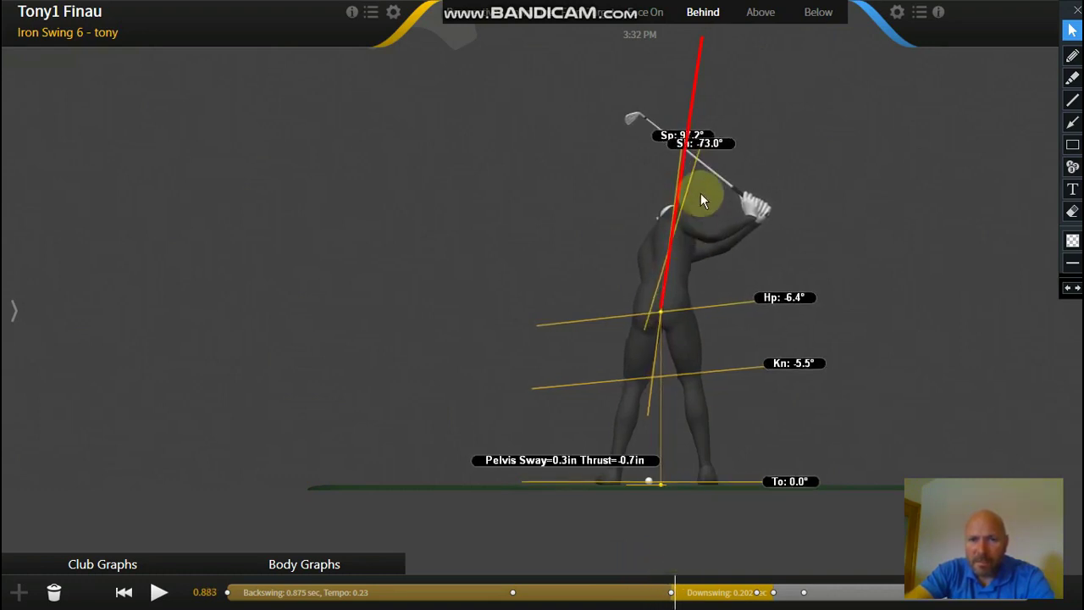
{"action": "left_click", "coordinate": [1076, 11]}
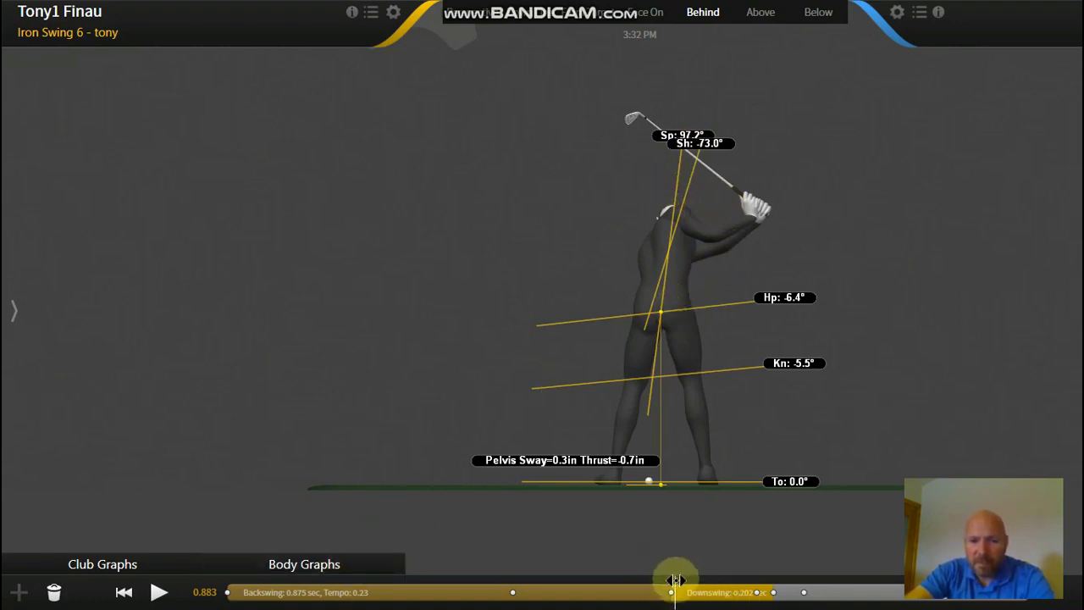
{"action": "left_click_drag", "start_coordinate": [674, 580], "coordinate": [301, 584]}
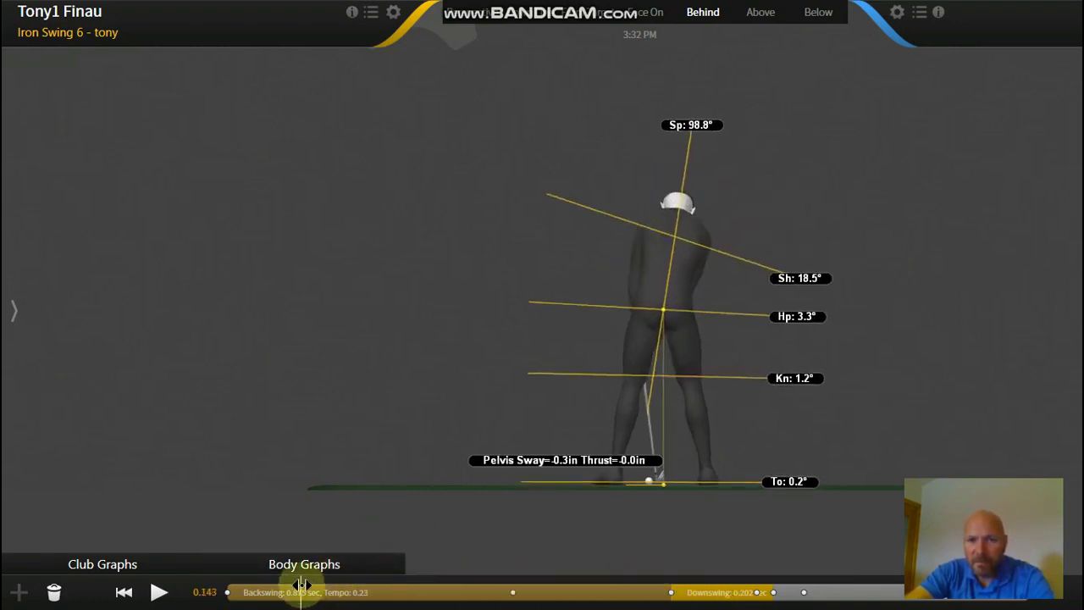
Step: Turn on Bone Wire-frame under Visuals > Body, then advance the swing to 0.853 near the top
{"action": "left_click", "coordinate": [352, 13]}
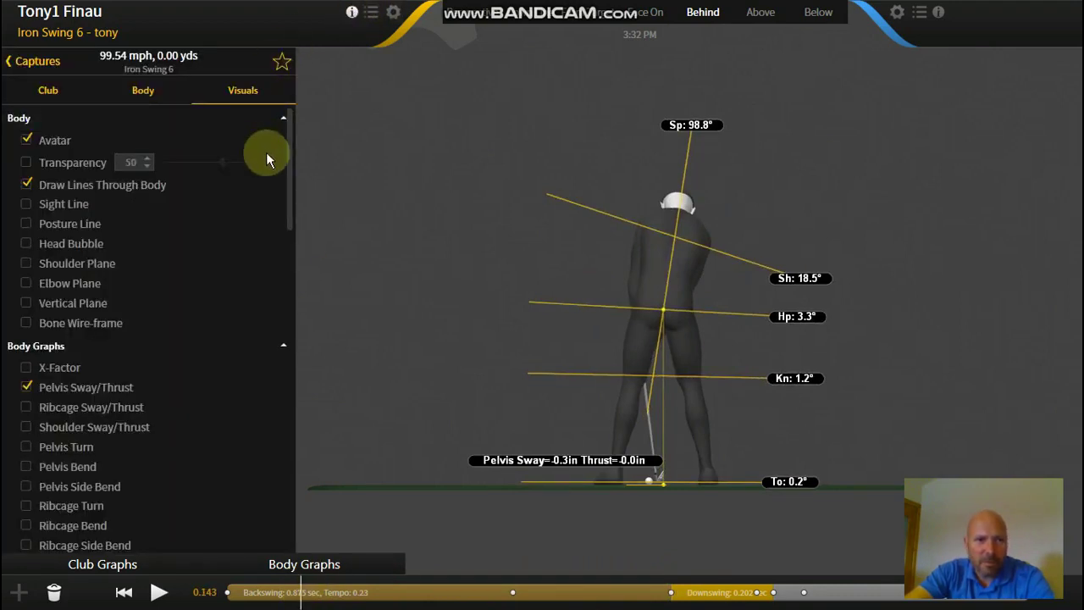
{"action": "left_click", "coordinate": [68, 324]}
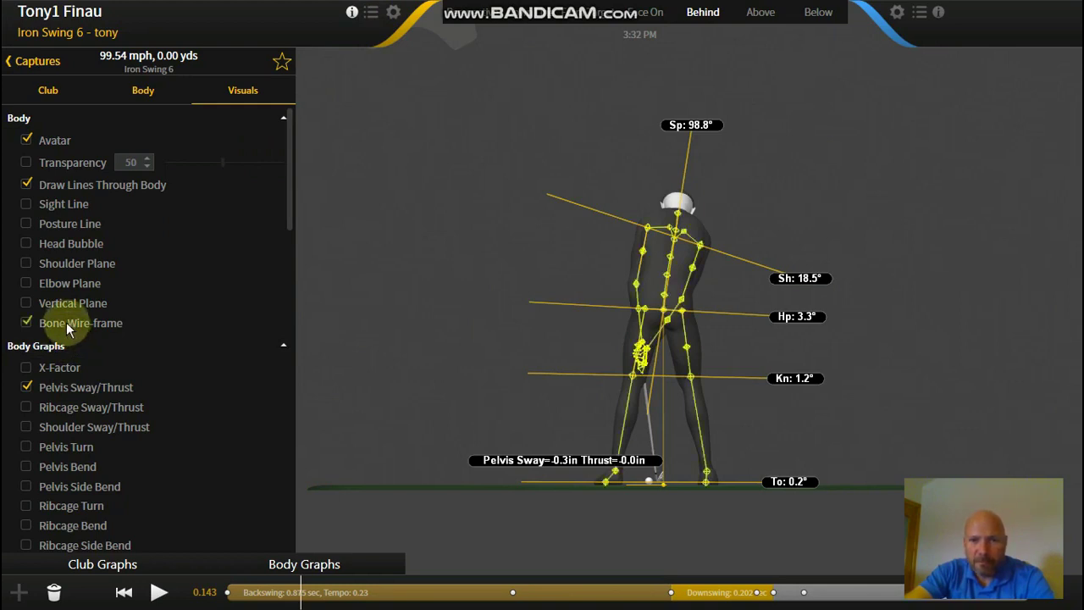
{"action": "left_click", "coordinate": [352, 13]}
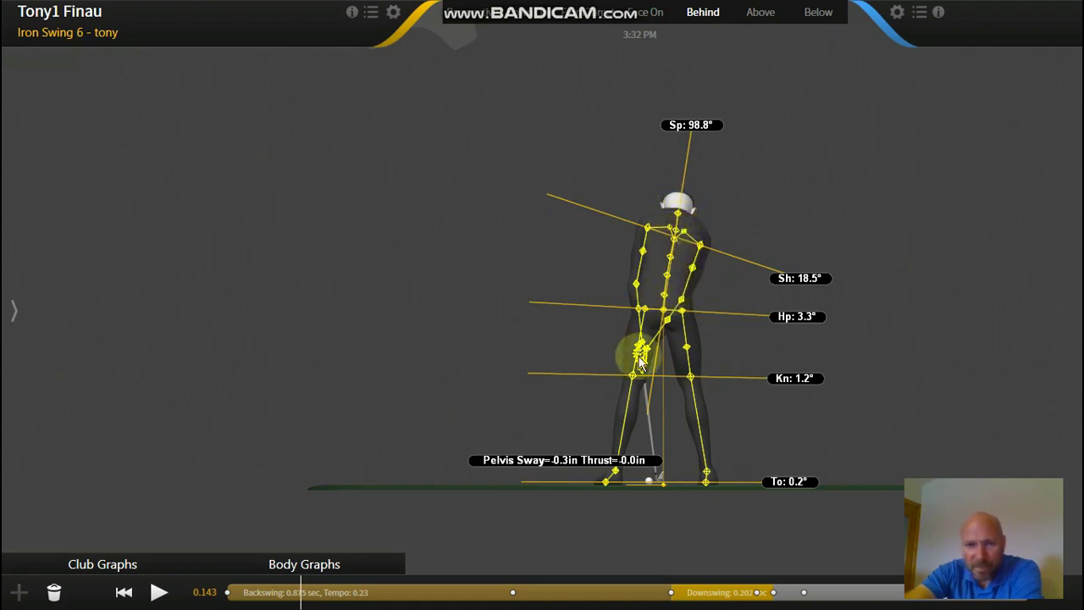
{"action": "left_click_drag", "start_coordinate": [299, 578], "coordinate": [658, 584]}
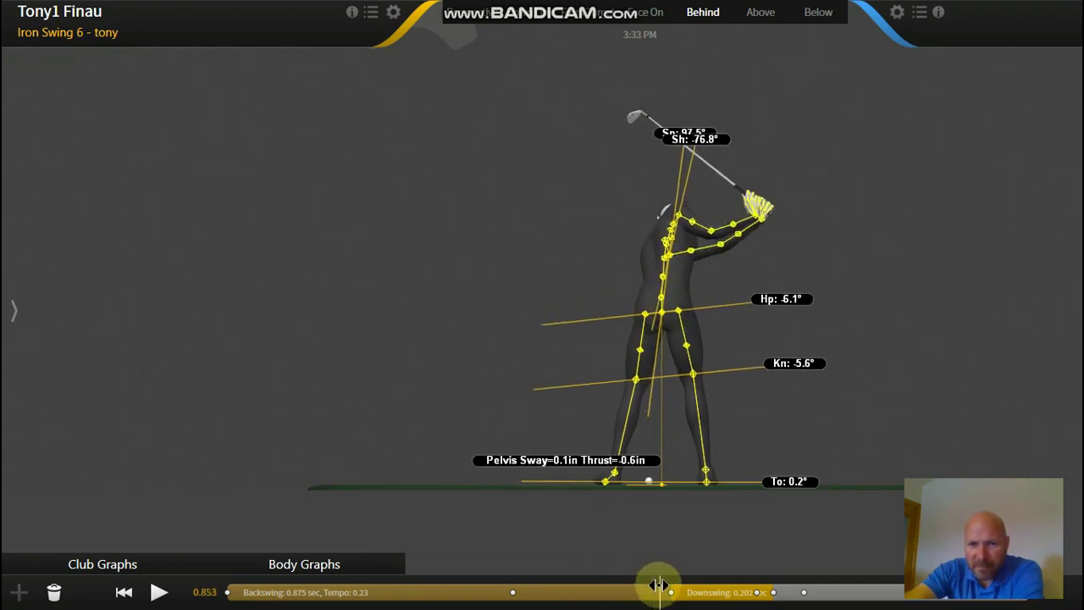
Step: Scrub the swing in face-on view, then return to address at 0.000 and switch to the Behind camera
{"action": "left_click", "coordinate": [650, 15]}
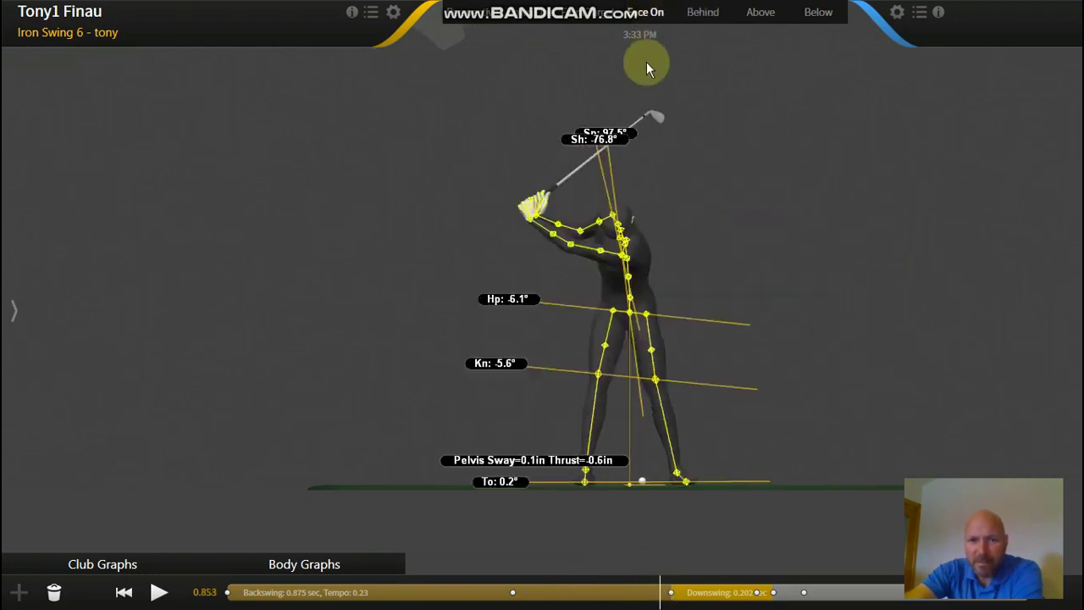
{"action": "left_click", "coordinate": [675, 574]}
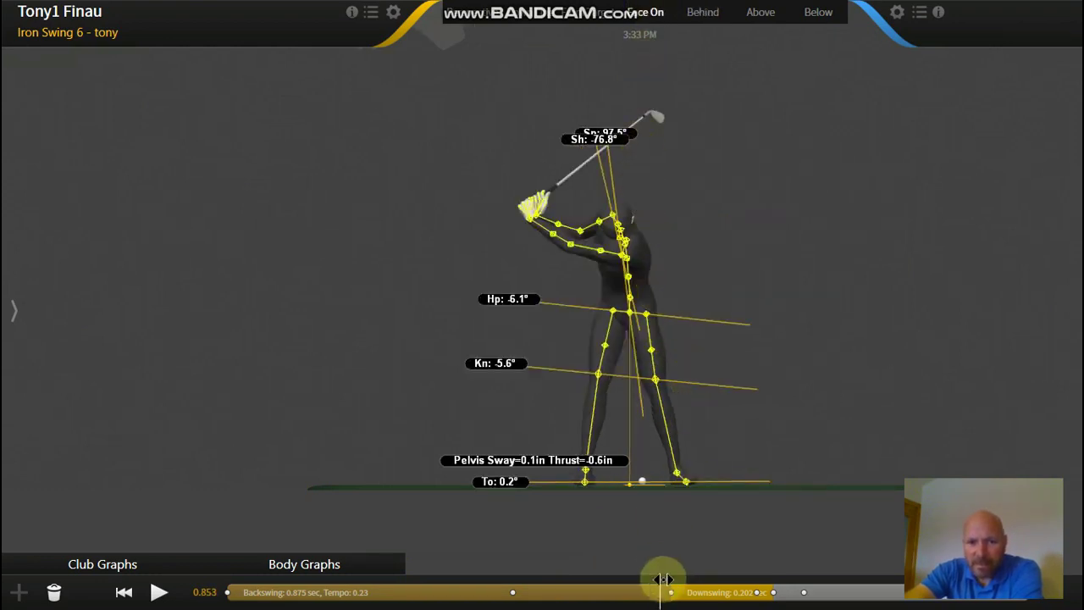
{"action": "left_click_drag", "start_coordinate": [659, 582], "coordinate": [357, 589]}
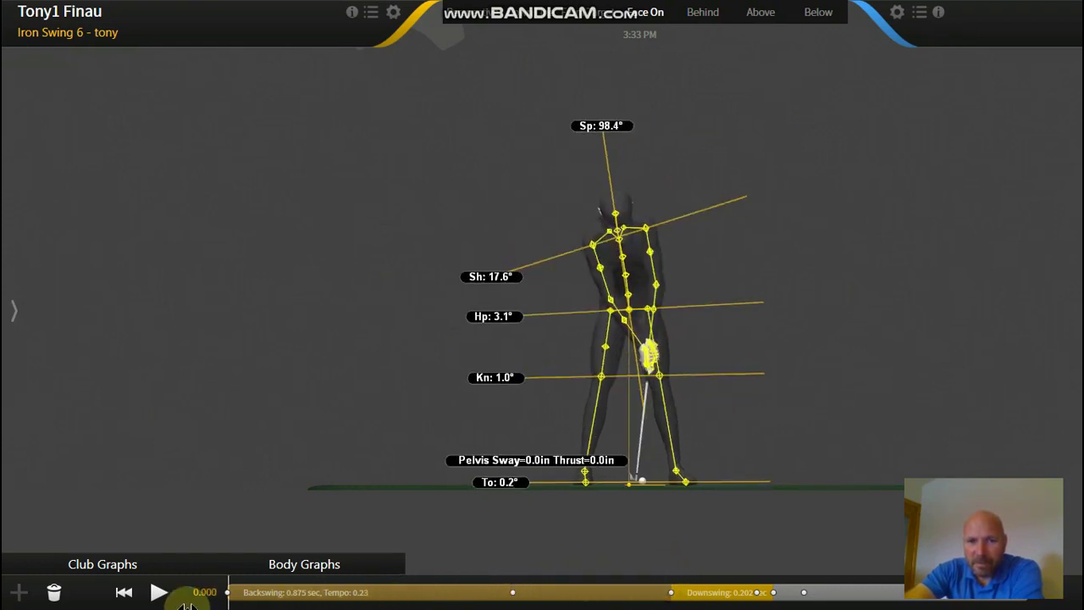
{"action": "left_click_drag", "start_coordinate": [218, 601], "coordinate": [666, 604]}
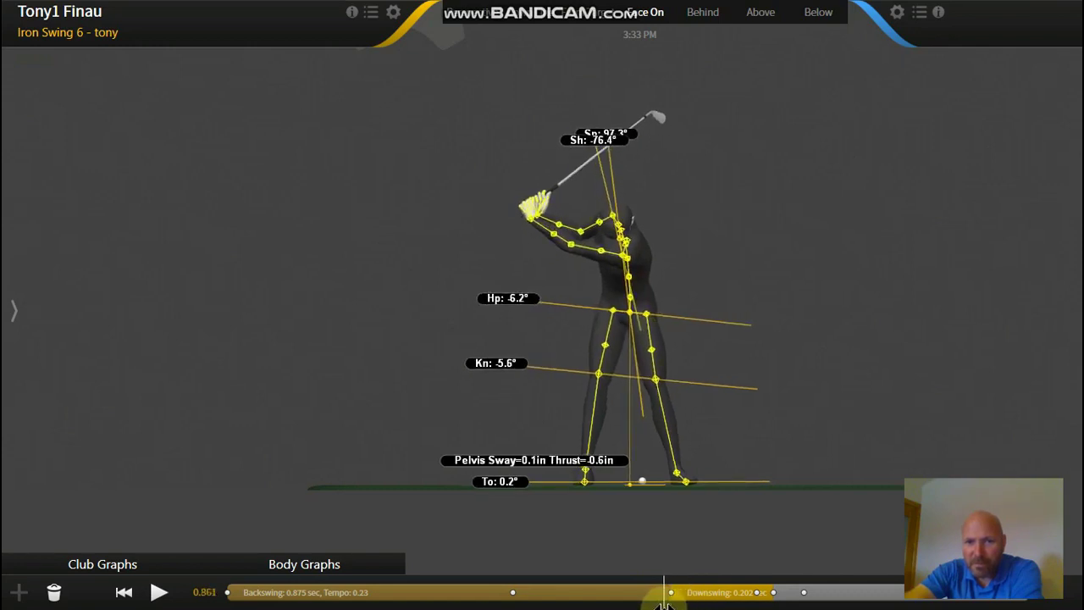
{"action": "left_click_drag", "start_coordinate": [666, 604], "coordinate": [664, 605]}
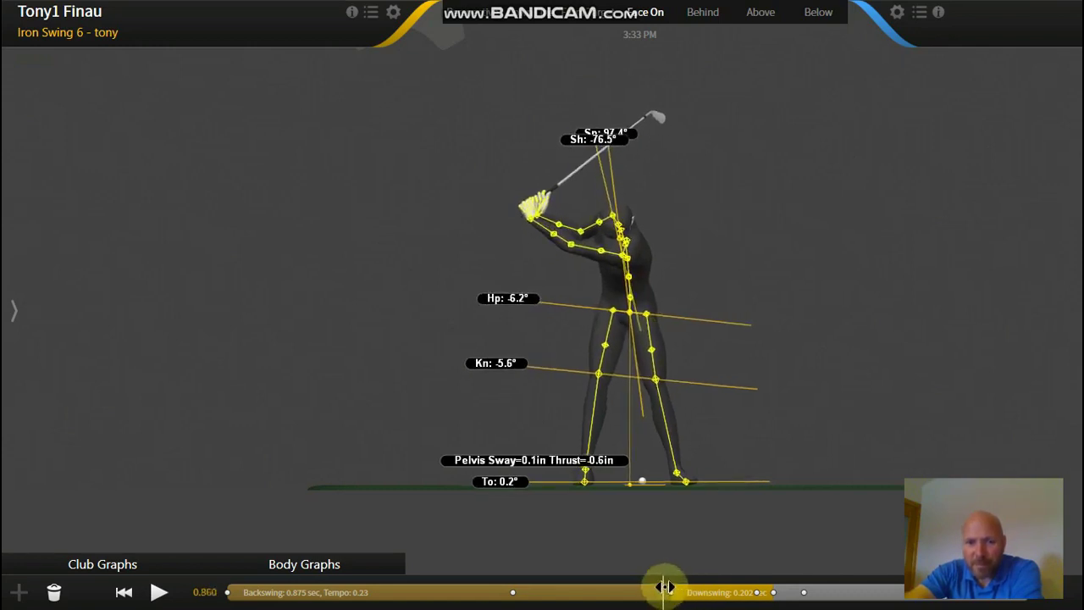
{"action": "left_click", "coordinate": [227, 594]}
{"action": "left_click", "coordinate": [708, 15]}
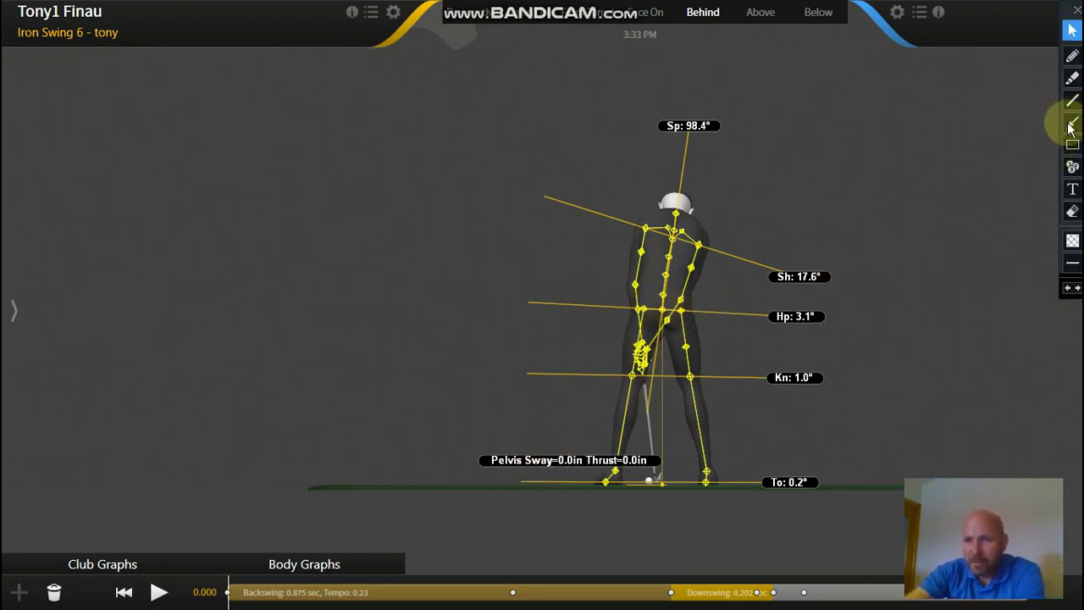
Step: Draw a red arrow pointing right from the hips, then advance the swing to 0.569
{"action": "left_click", "coordinate": [1073, 124]}
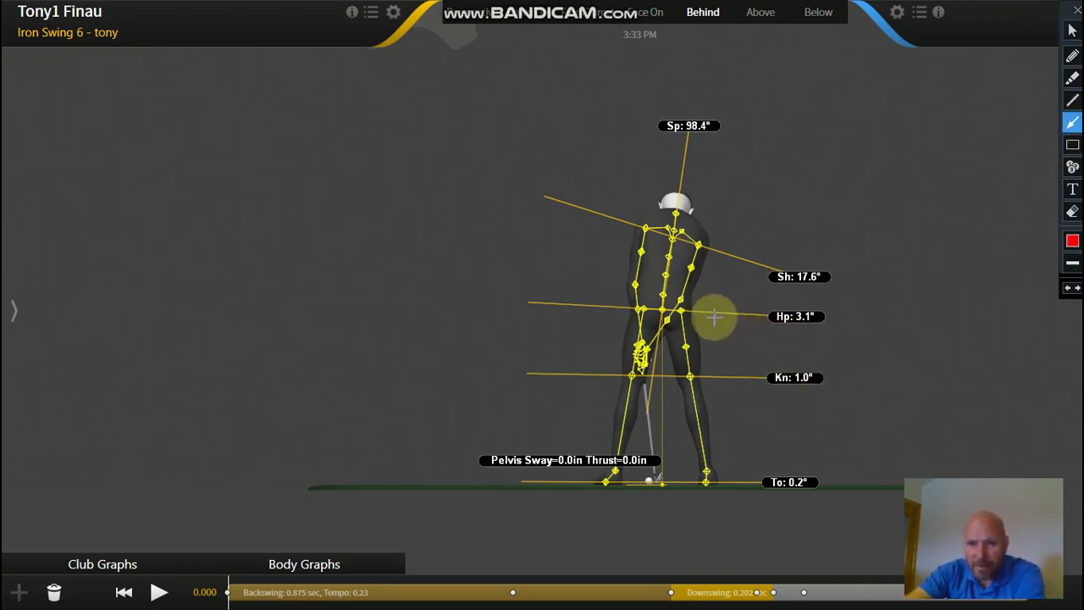
{"action": "left_click_drag", "start_coordinate": [714, 318], "coordinate": [952, 320]}
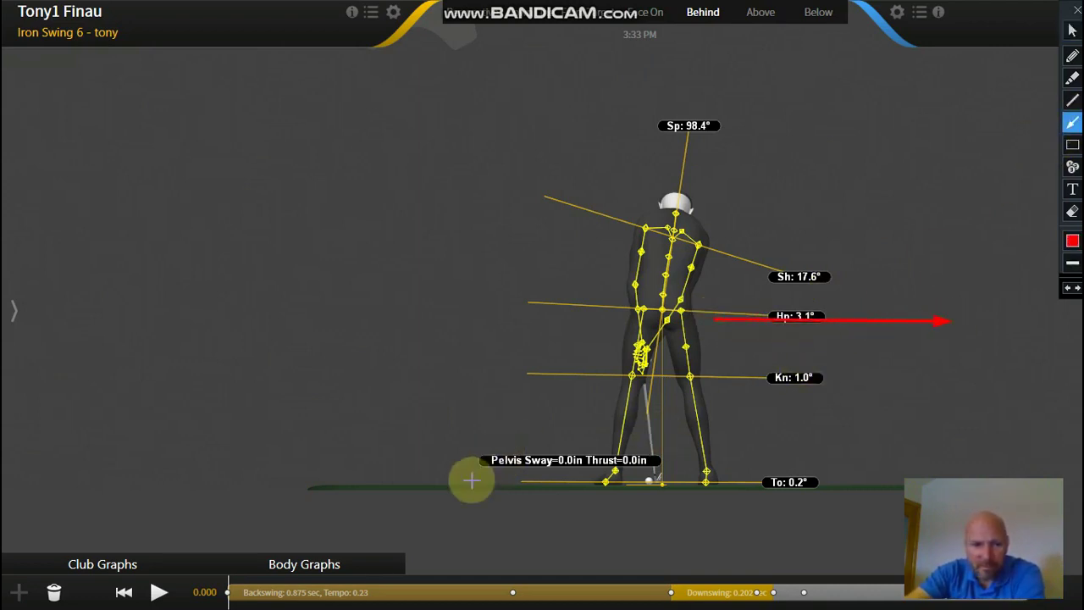
{"action": "left_click", "coordinate": [1073, 29]}
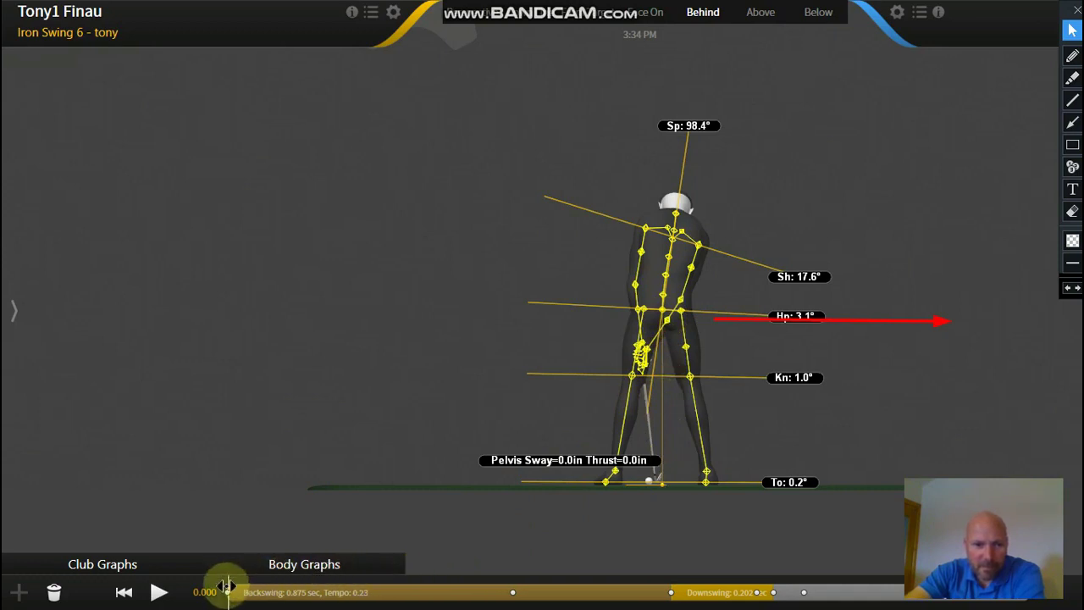
{"action": "left_click_drag", "start_coordinate": [227, 583], "coordinate": [438, 586]}
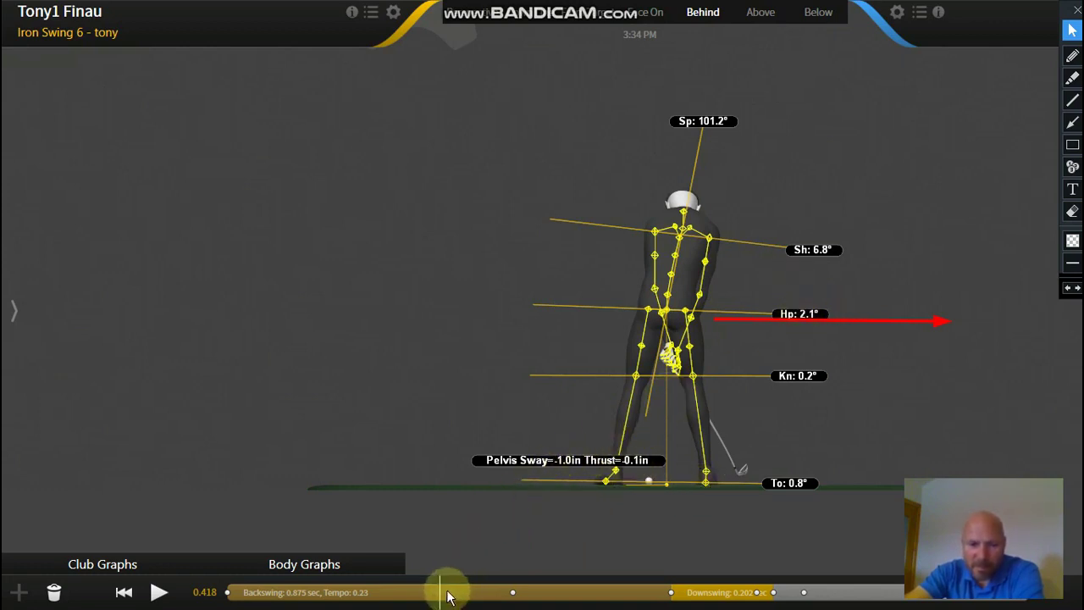
{"action": "left_click_drag", "start_coordinate": [446, 584], "coordinate": [517, 584]}
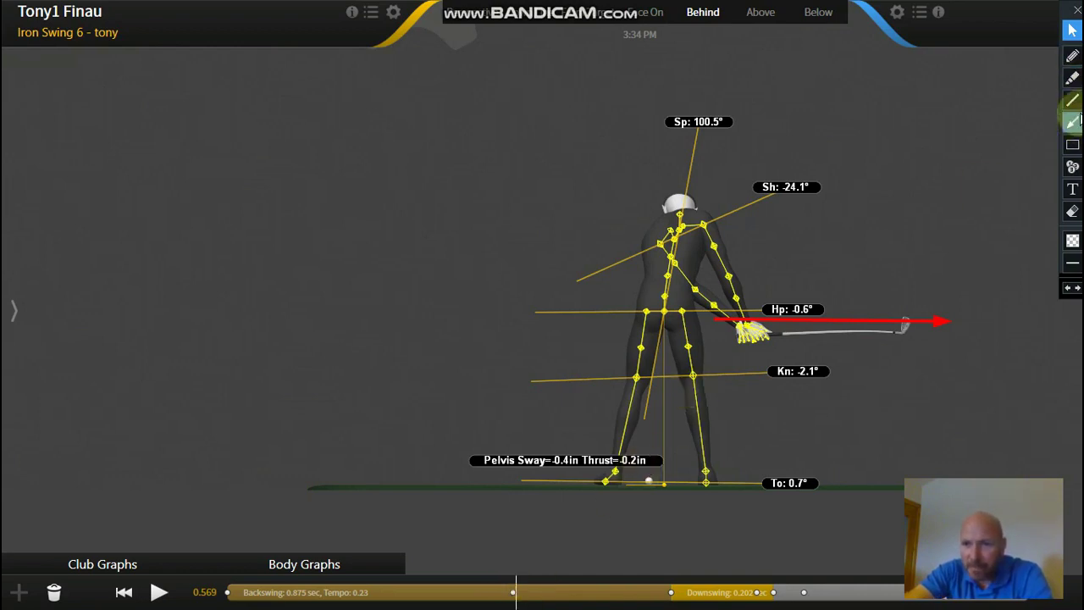
Step: Draw a second red arrow pointing left from the hips and advance the swing to about 0.734
{"action": "left_click", "coordinate": [1071, 123]}
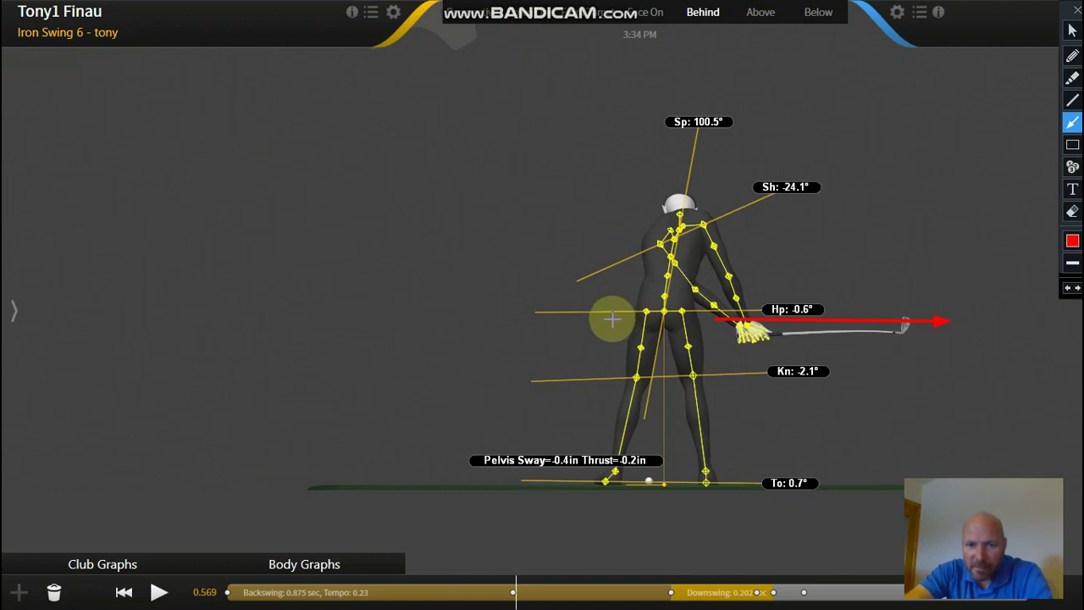
{"action": "left_click_drag", "start_coordinate": [612, 319], "coordinate": [464, 316]}
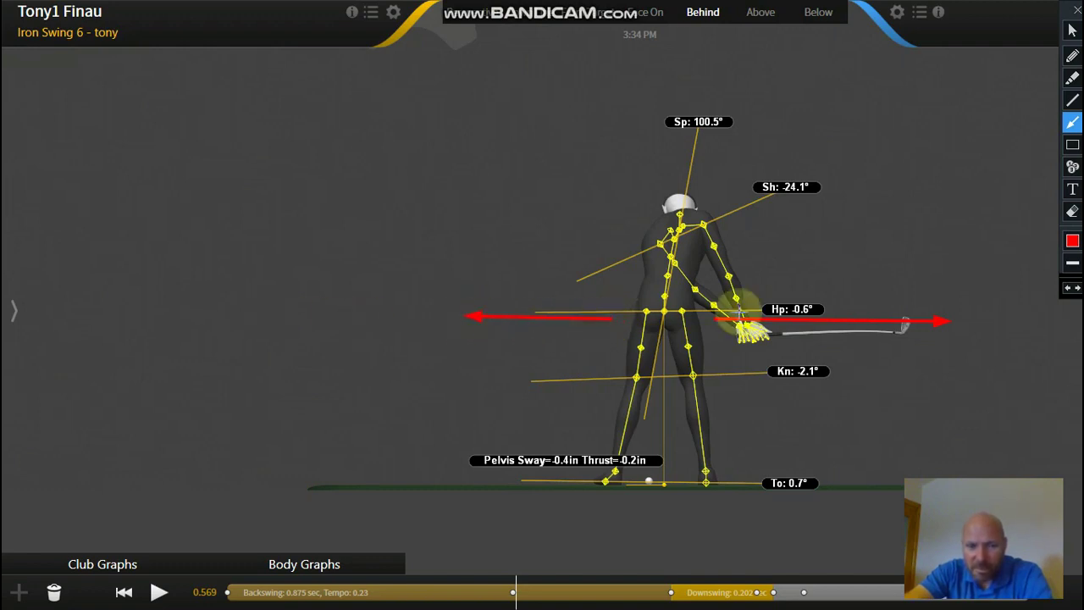
{"action": "left_click", "coordinate": [1071, 30]}
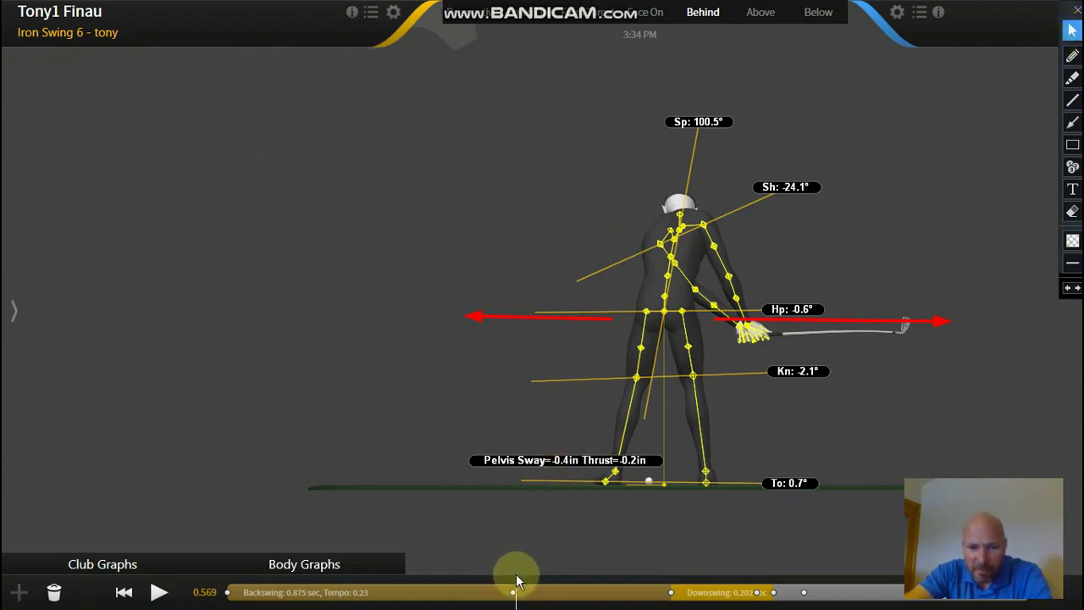
{"action": "left_click_drag", "start_coordinate": [517, 583], "coordinate": [599, 583]}
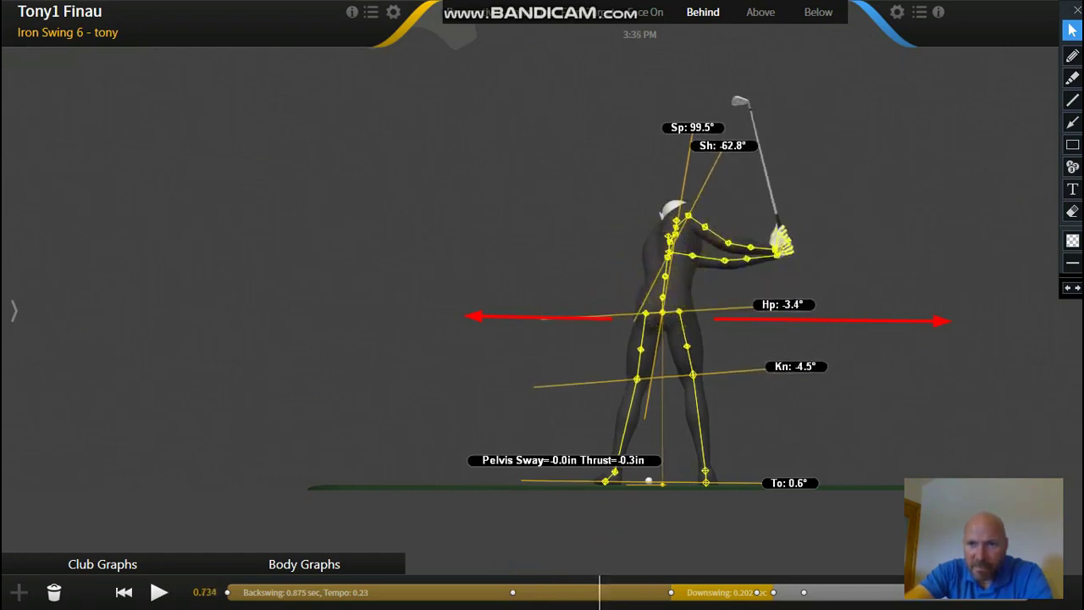
{"action": "left_click", "coordinate": [1073, 100]}
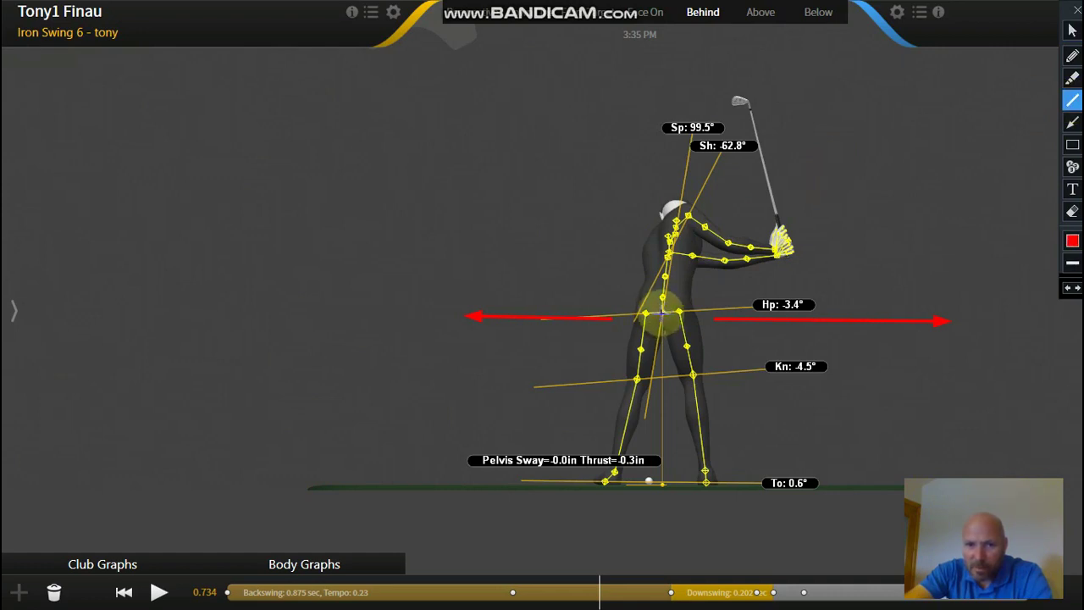
Step: Draw two red lines from the hips, one toward the club head and one vertical, then advance to 0.861
{"action": "mouse_move", "coordinate": [662, 313]}
{"action": "left_mouse_down"}
{"action": "mouse_move", "coordinate": [728, 118]}
{"action": "mouse_move", "coordinate": [716, 121]}
{"action": "left_mouse_up"}
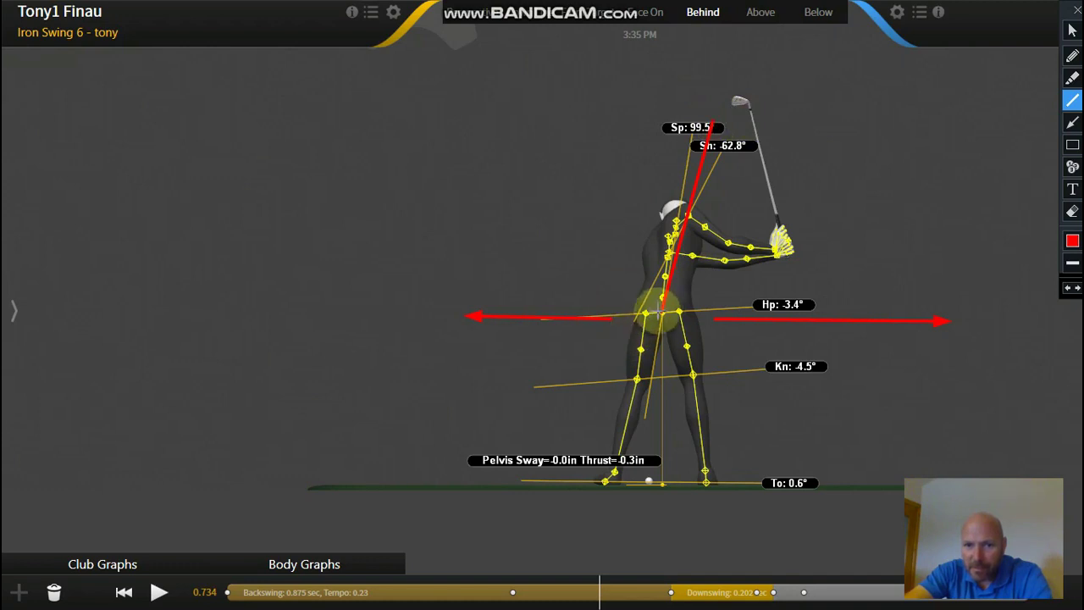
{"action": "left_click_drag", "start_coordinate": [662, 314], "coordinate": [659, 133]}
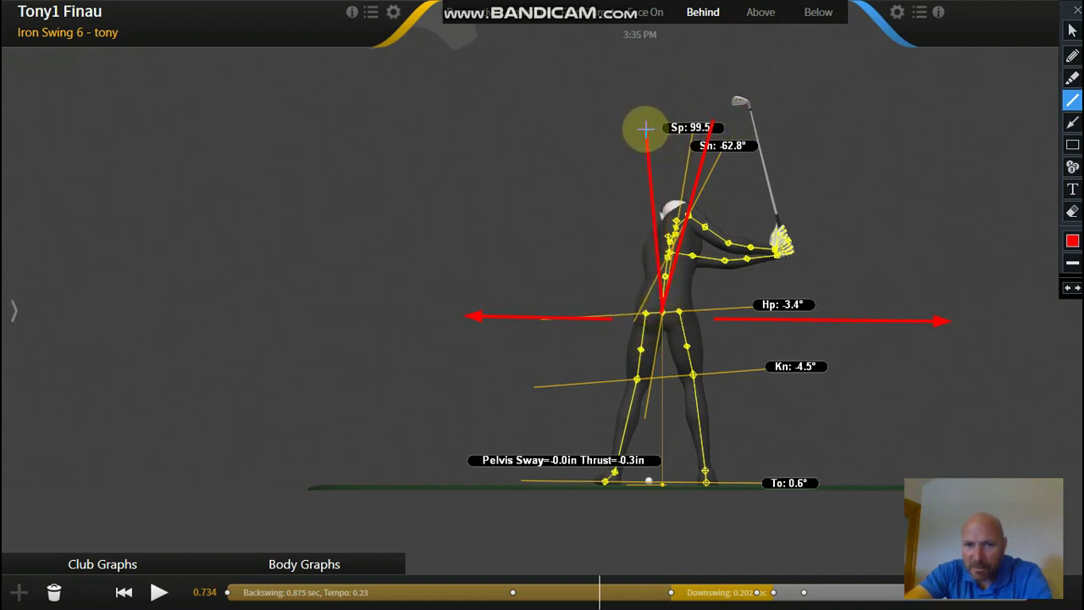
{"action": "left_click", "coordinate": [1072, 30]}
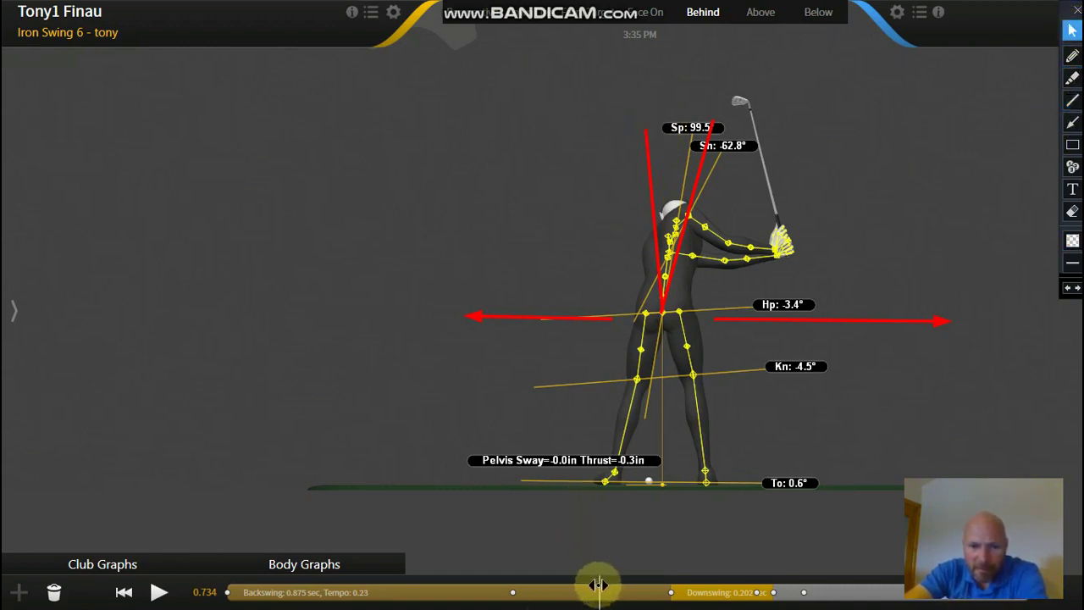
{"action": "left_click_drag", "start_coordinate": [598, 584], "coordinate": [665, 584]}
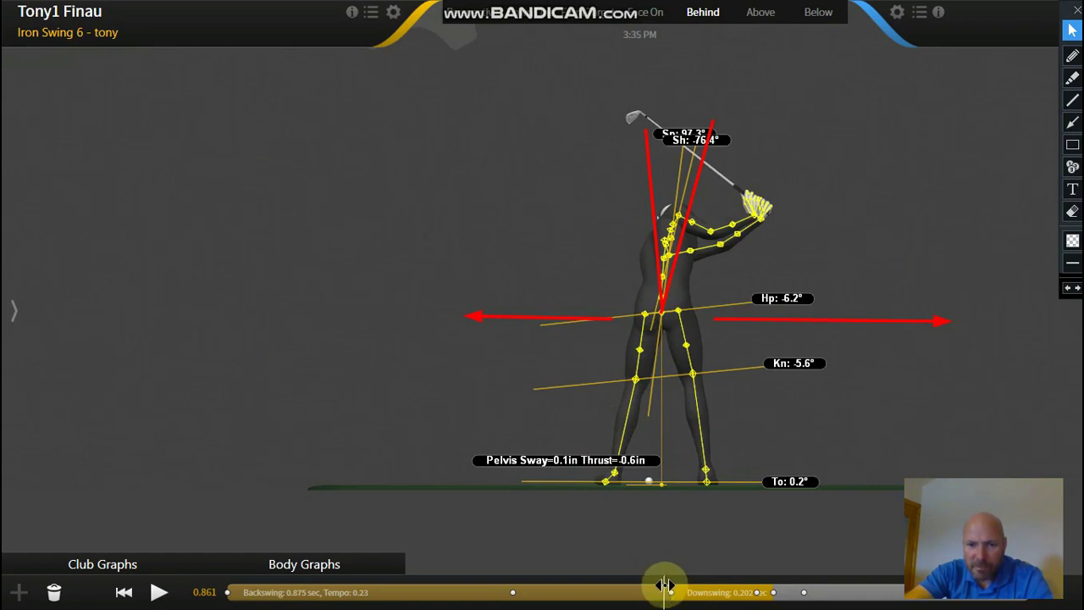
Step: Step through the top and downswing, rewind to 0.311, and clear all red lines and arrows
{"action": "mouse_move", "coordinate": [664, 584]}
{"action": "left_mouse_down"}
{"action": "mouse_move", "coordinate": [684, 584]}
{"action": "mouse_move", "coordinate": [658, 585]}
{"action": "mouse_move", "coordinate": [667, 584]}
{"action": "left_mouse_up"}
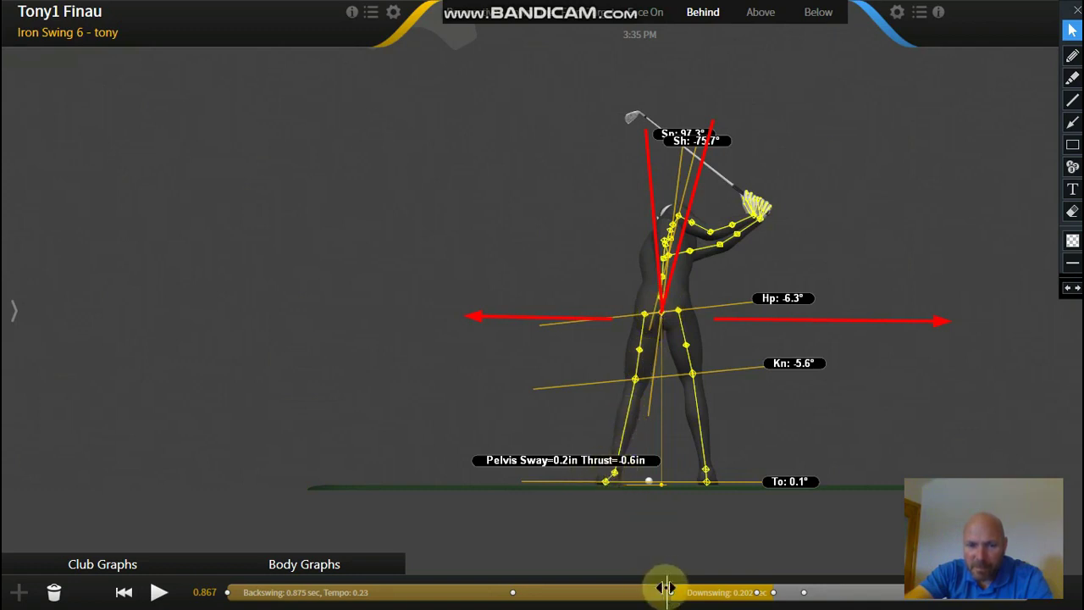
{"action": "left_click_drag", "start_coordinate": [666, 582], "coordinate": [703, 590]}
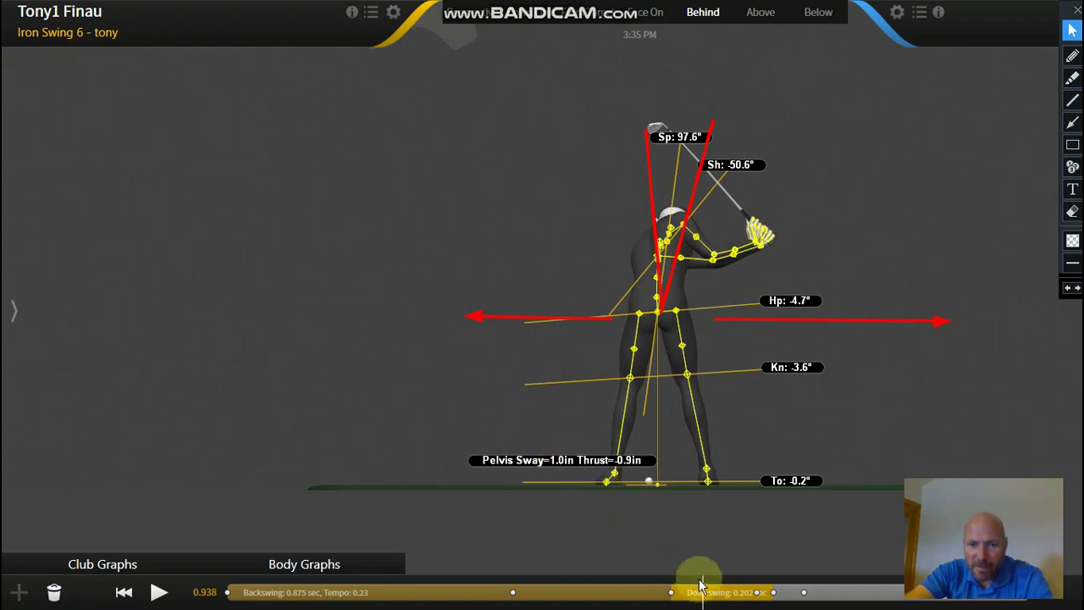
{"action": "left_click_drag", "start_coordinate": [705, 580], "coordinate": [734, 583]}
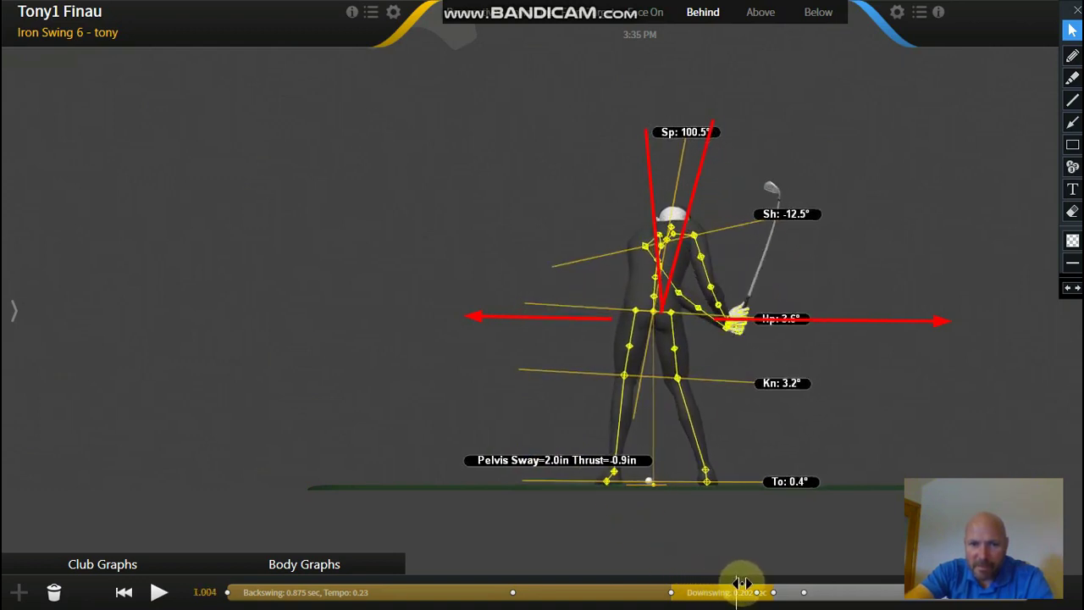
{"action": "left_click_drag", "start_coordinate": [741, 583], "coordinate": [744, 587]}
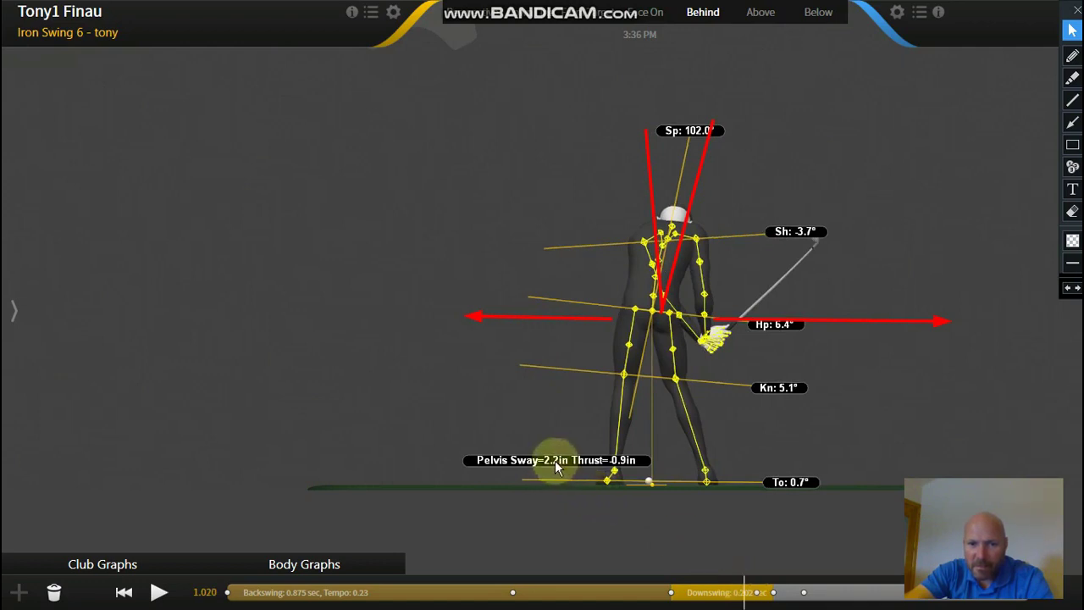
{"action": "left_click_drag", "start_coordinate": [743, 579], "coordinate": [386, 574]}
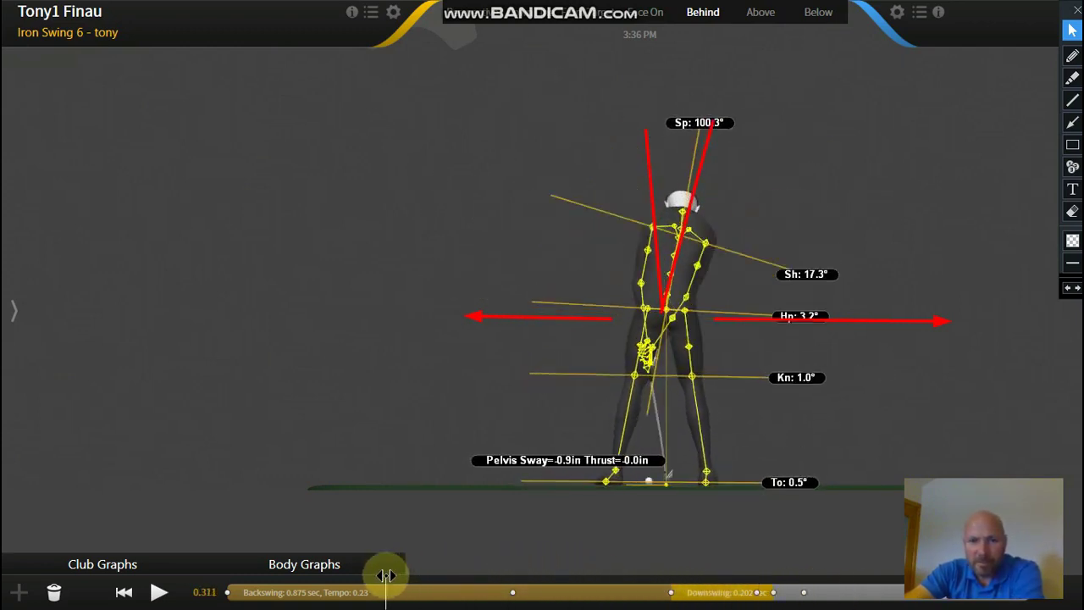
{"action": "left_click", "coordinate": [1075, 9]}
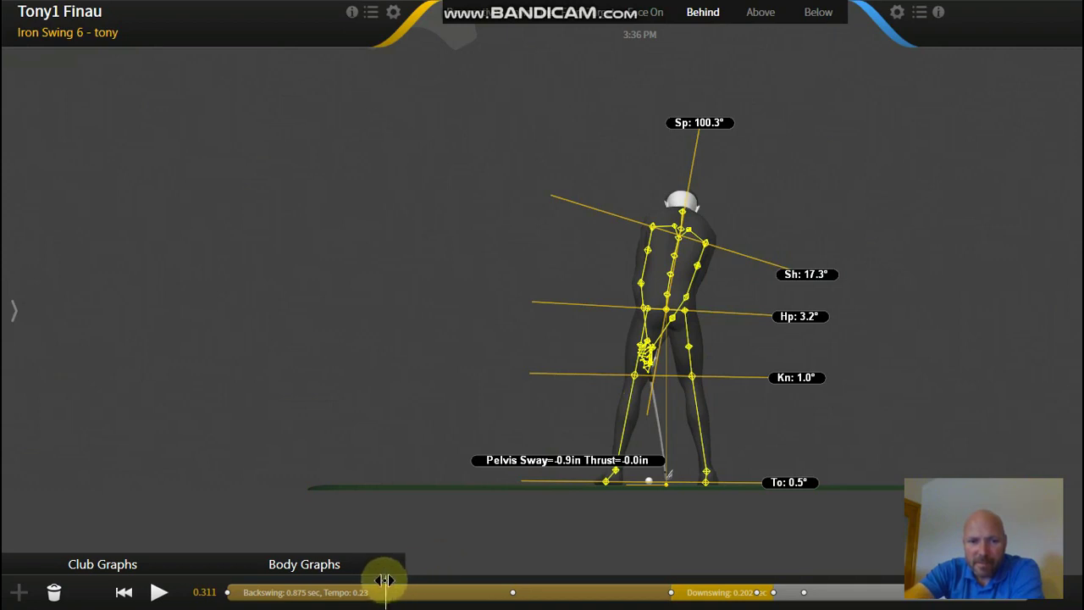
Step: In the Behind view, scrub the swing back, then forward past impact to 1.495 (shoulders 172.4°, hips 159.6°)
{"action": "left_click_drag", "start_coordinate": [386, 580], "coordinate": [709, 605]}
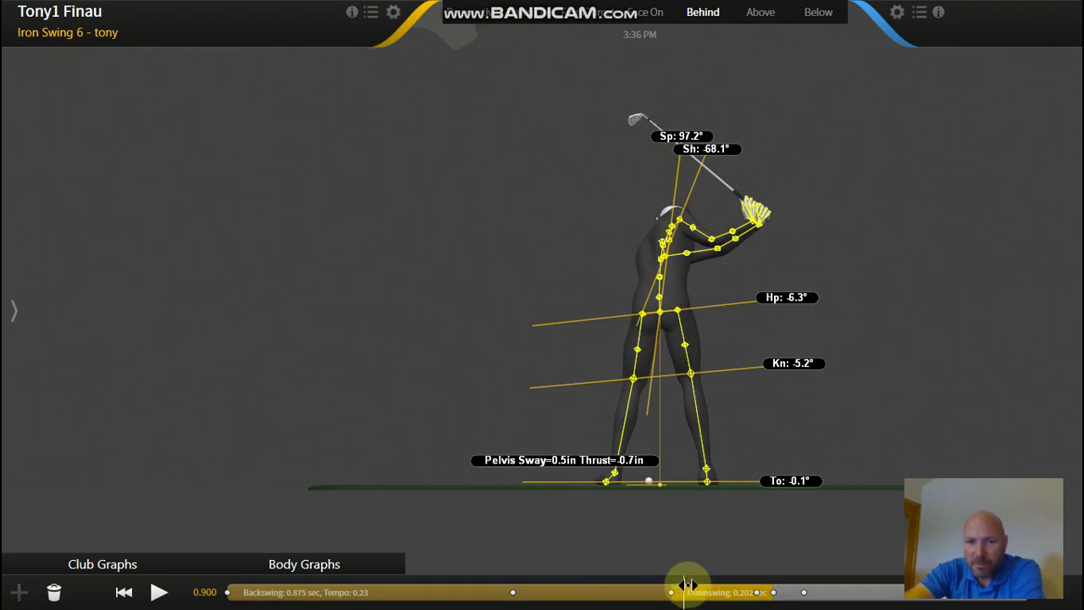
{"action": "left_click_drag", "start_coordinate": [687, 584], "coordinate": [802, 590]}
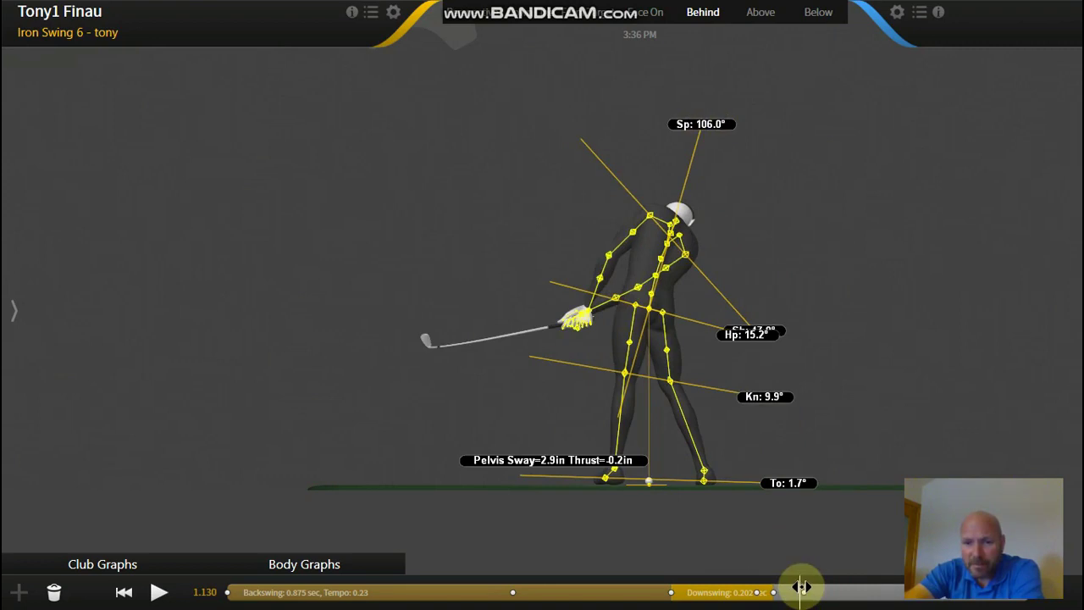
{"action": "left_click_drag", "start_coordinate": [796, 584], "coordinate": [1021, 600]}
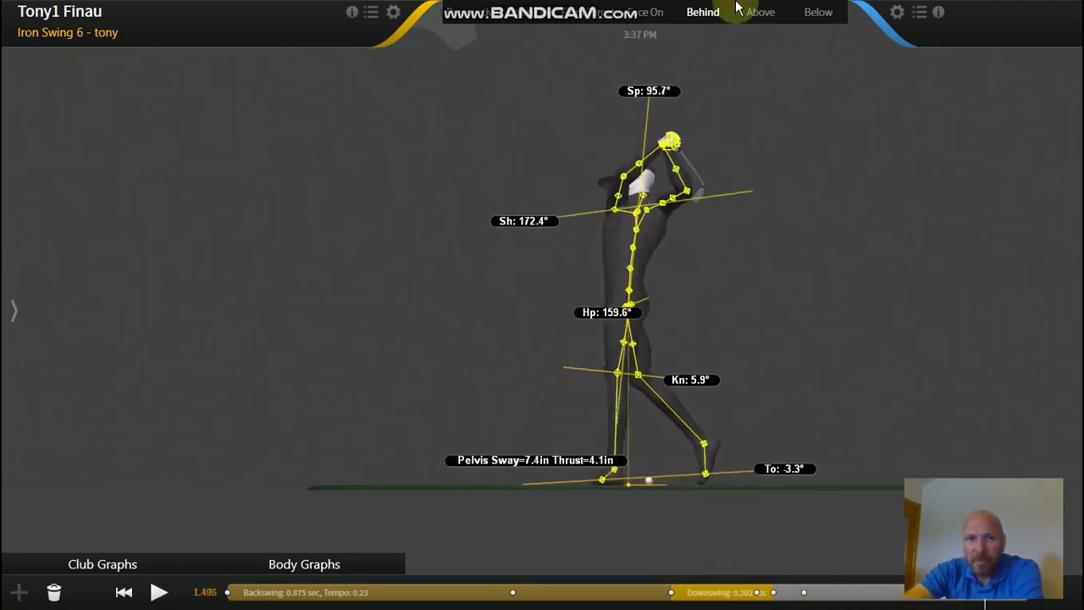
Step: Switch to Face On and scrub from address into the downswing, then back to the backswing at 0.687
{"action": "left_click", "coordinate": [648, 13]}
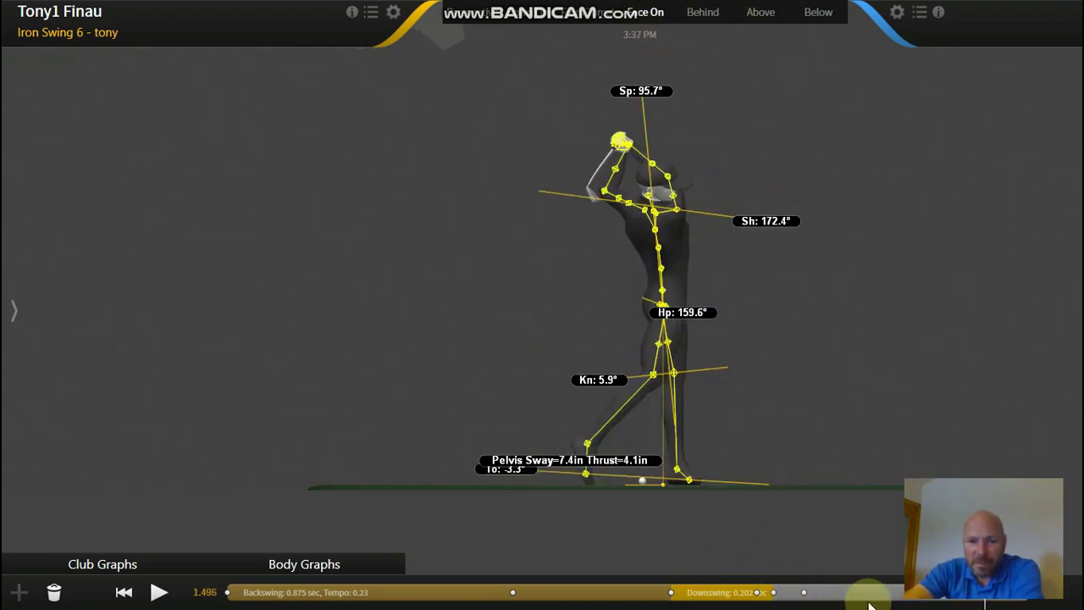
{"action": "left_click_drag", "start_coordinate": [973, 593], "coordinate": [285, 556]}
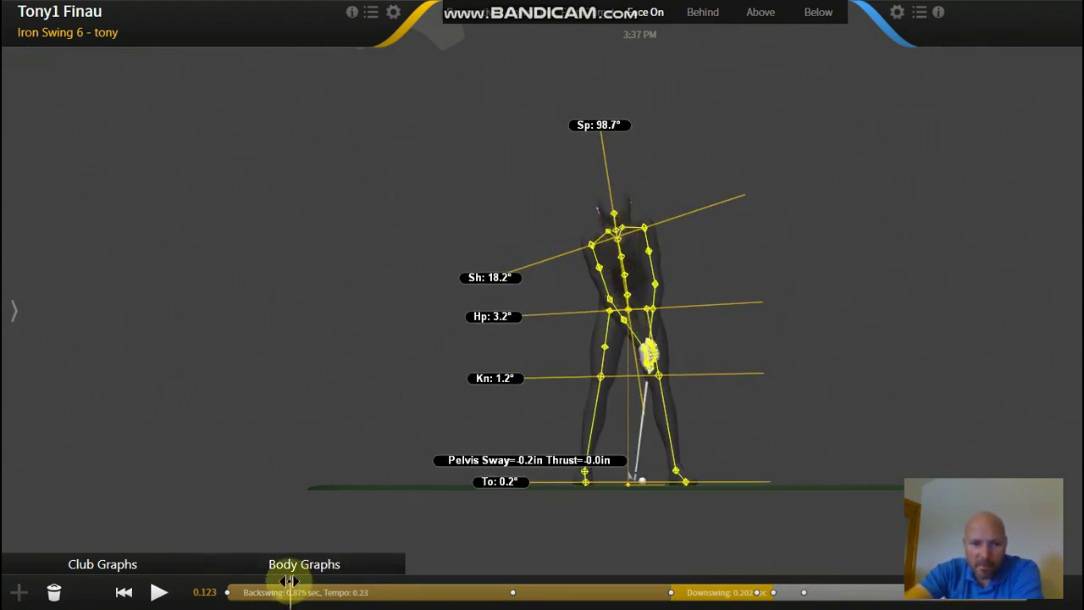
{"action": "left_click_drag", "start_coordinate": [291, 580], "coordinate": [654, 604]}
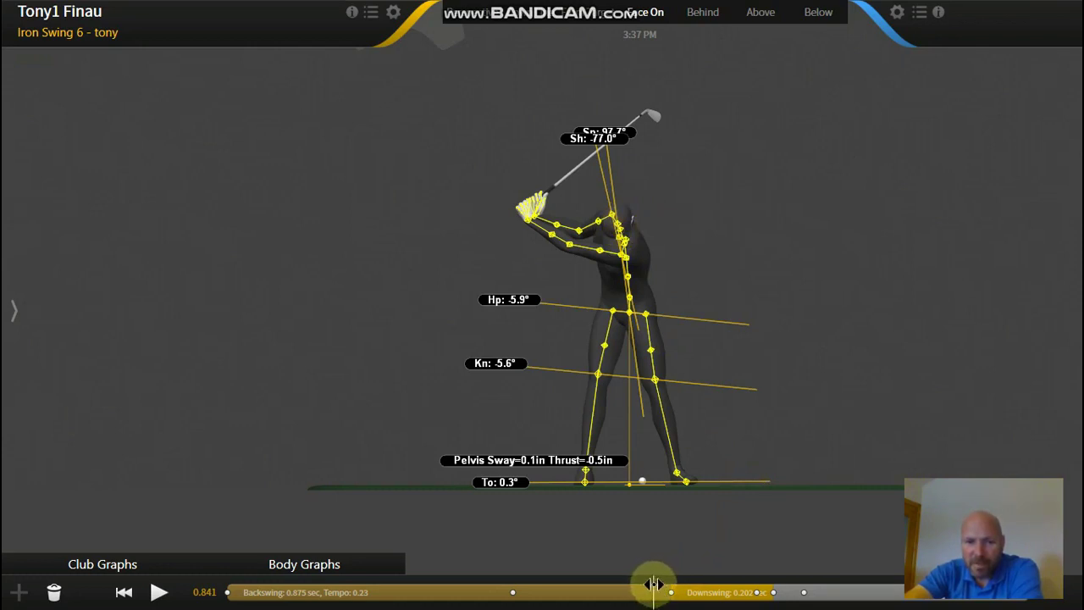
{"action": "left_click_drag", "start_coordinate": [665, 584], "coordinate": [719, 586]}
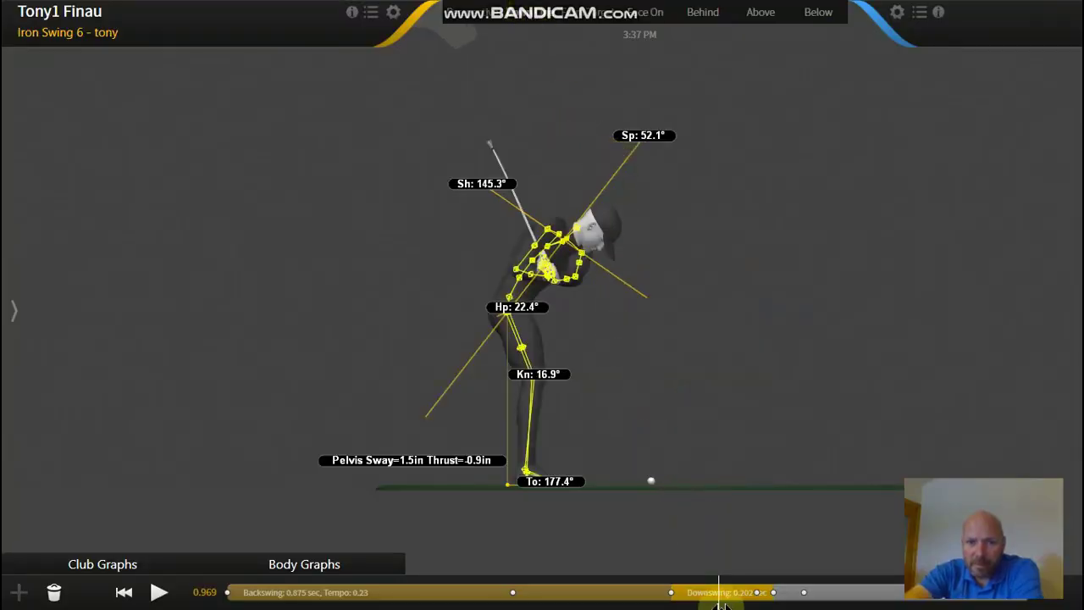
{"action": "left_click_drag", "start_coordinate": [717, 581], "coordinate": [575, 589]}
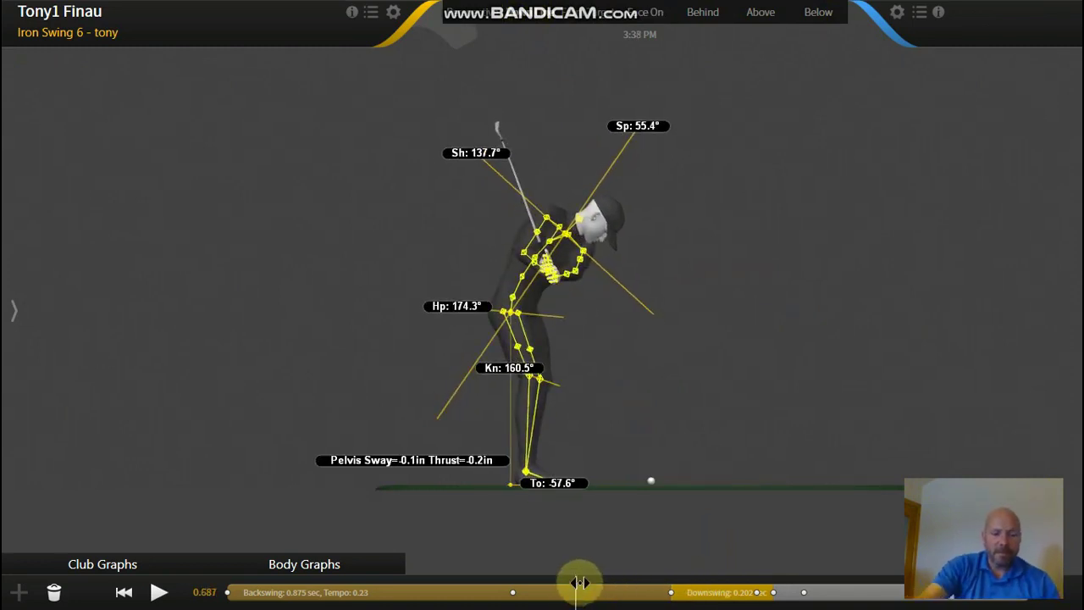
Step: Show the drawing tools, move to the top of the backswing, and draw red arrows from the hands toward the ball
{"action": "key", "text": "ctrl+alt+d"}
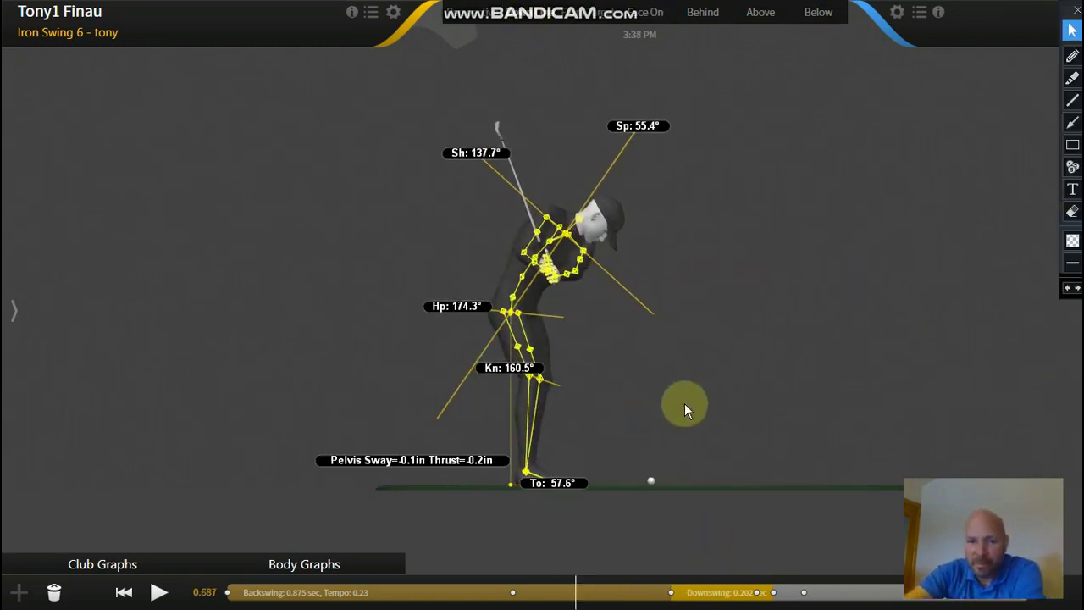
{"action": "left_click", "coordinate": [516, 592]}
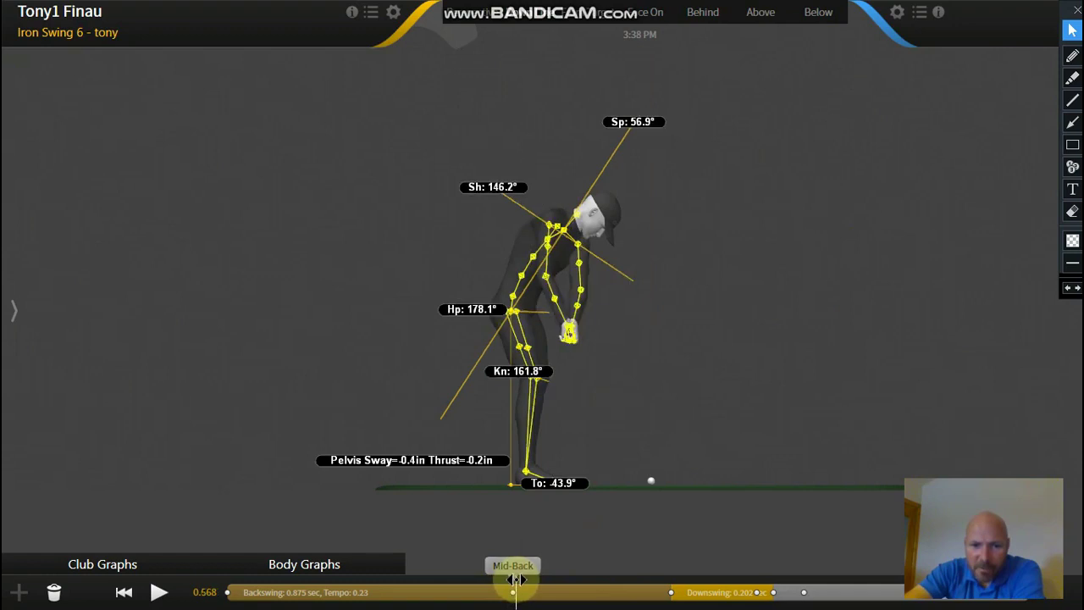
{"action": "left_click_drag", "start_coordinate": [516, 580], "coordinate": [630, 595]}
{"action": "left_click", "coordinate": [1071, 122]}
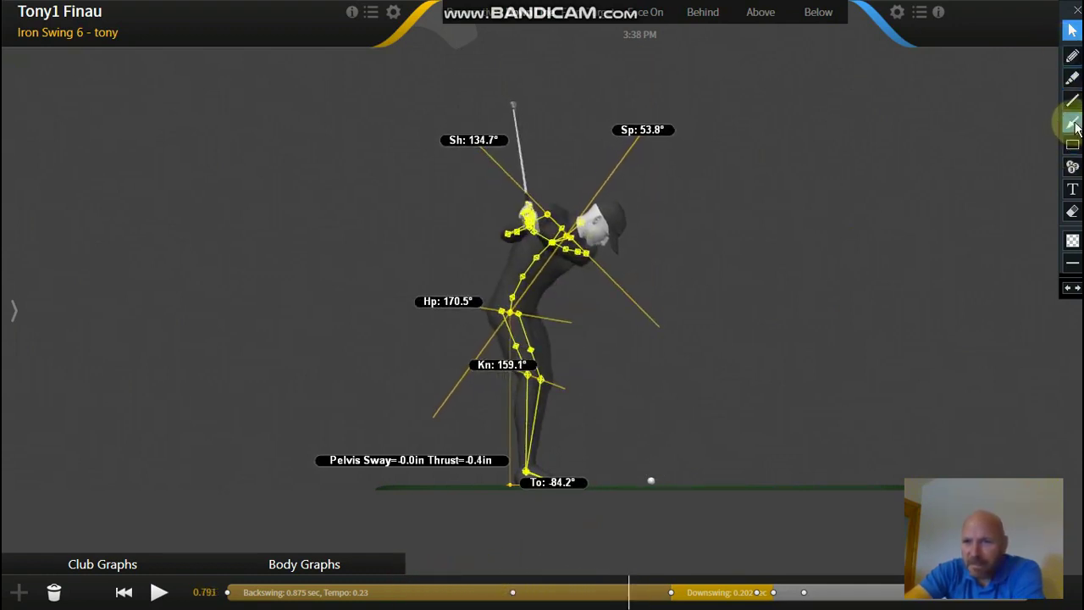
{"action": "left_click_drag", "start_coordinate": [529, 225], "coordinate": [526, 256]}
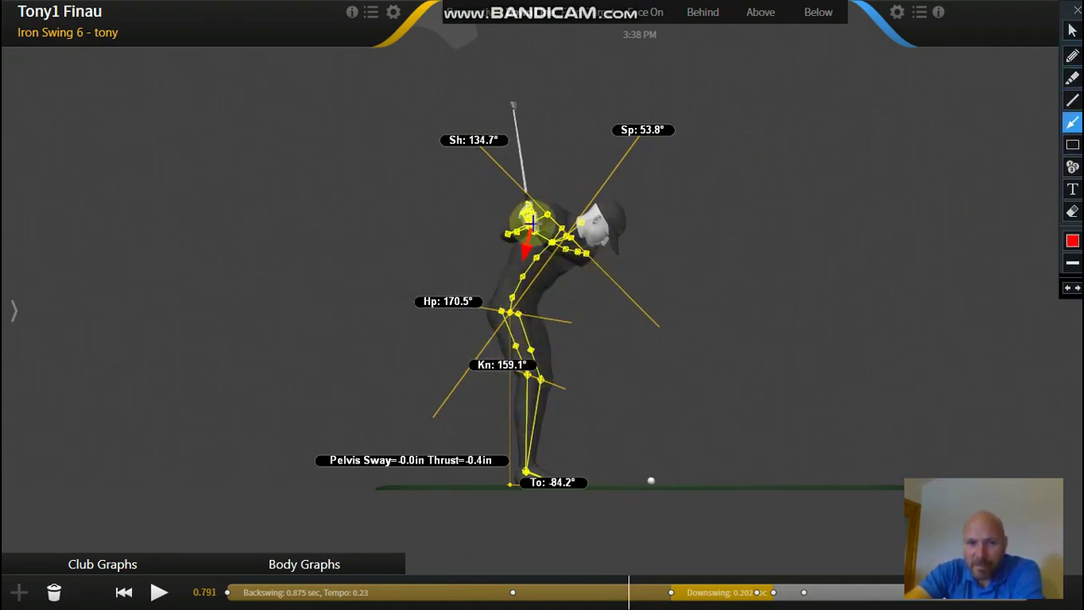
{"action": "mouse_move", "coordinate": [528, 222]}
{"action": "left_mouse_down"}
{"action": "mouse_move", "coordinate": [649, 483]}
{"action": "mouse_move", "coordinate": [639, 450]}
{"action": "left_mouse_up"}
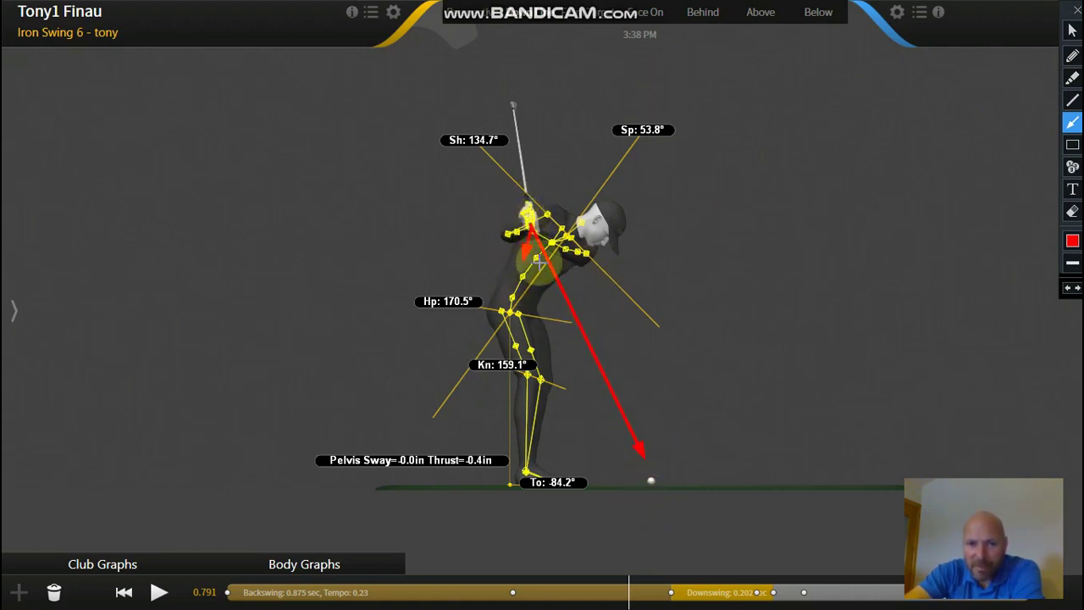
Step: Advance the swing into the downswing and draw a red arrow straight down the body
{"action": "left_click", "coordinate": [1072, 30]}
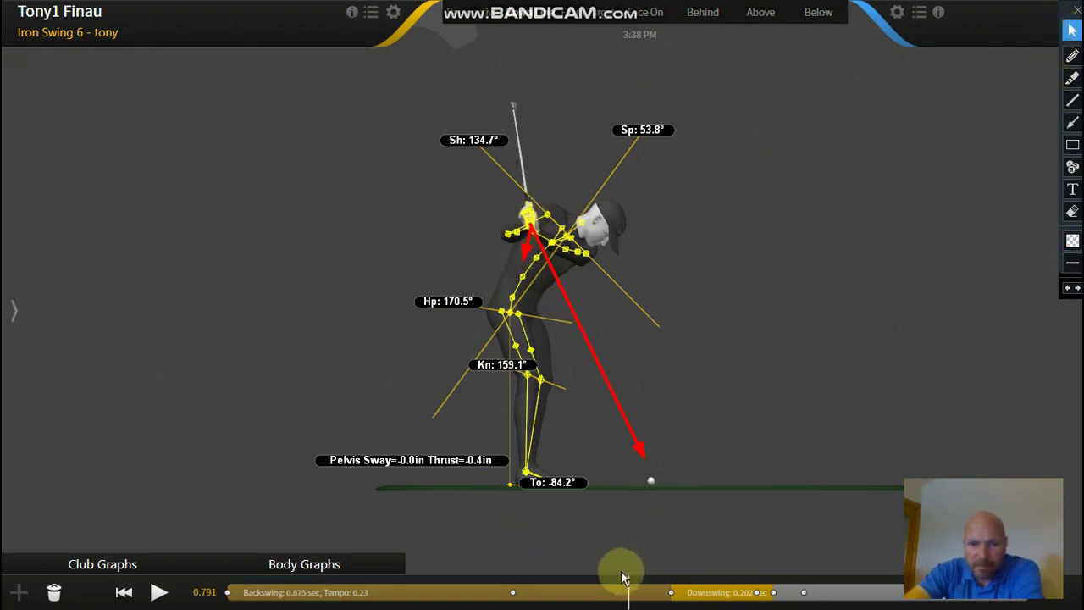
{"action": "left_click_drag", "start_coordinate": [634, 582], "coordinate": [680, 584]}
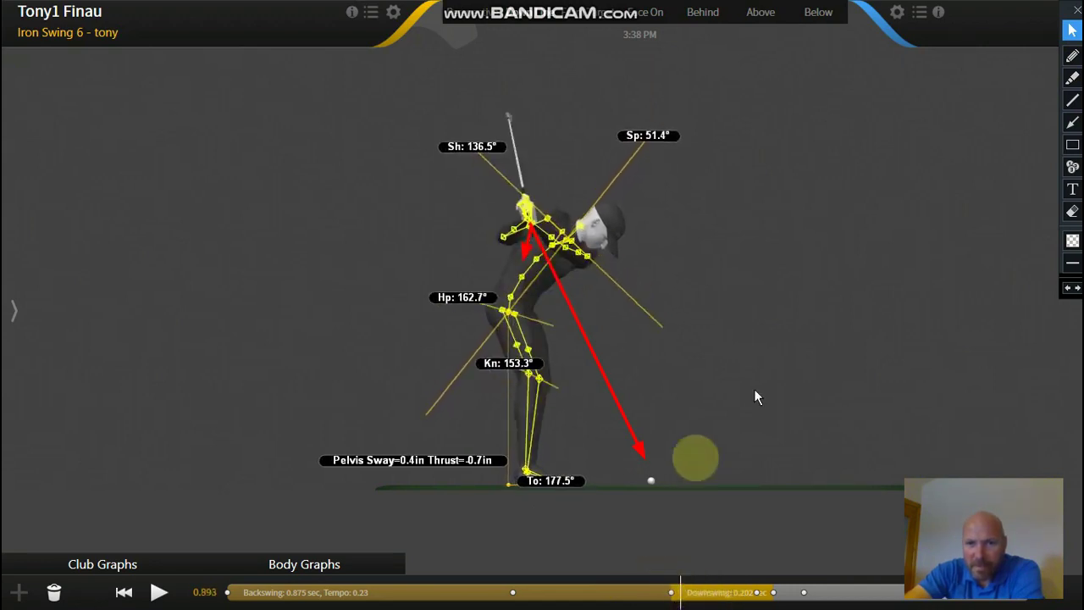
{"action": "left_click", "coordinate": [1072, 124]}
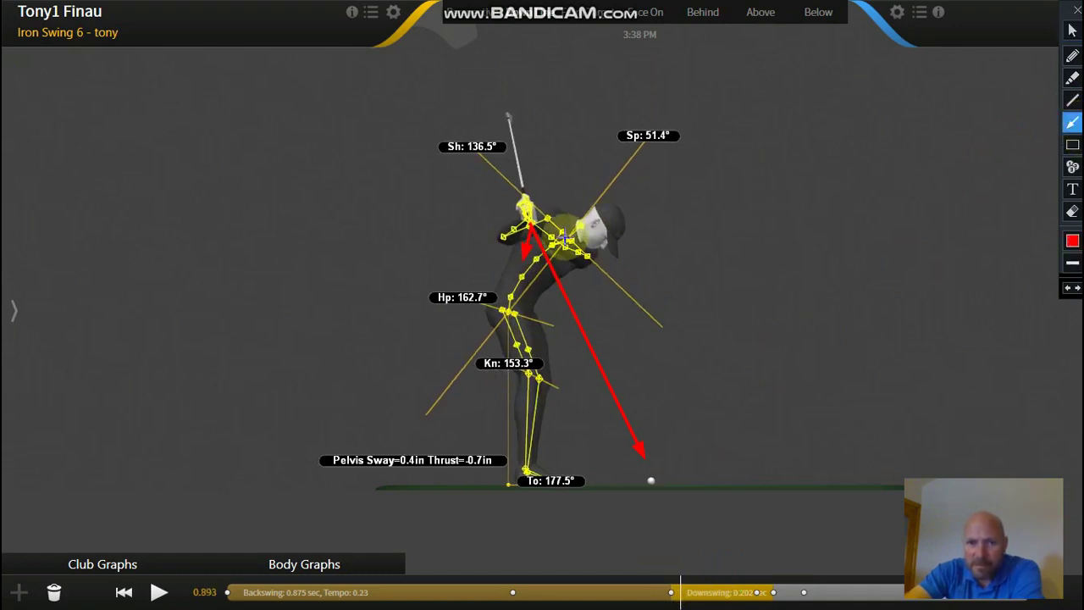
{"action": "mouse_move", "coordinate": [525, 228]}
{"action": "left_mouse_down"}
{"action": "mouse_move", "coordinate": [508, 423]}
{"action": "mouse_move", "coordinate": [527, 449]}
{"action": "left_mouse_up"}
Step: Clear the drawn arrows and scrub from address forward to 0.849 near the top of the backswing
{"action": "left_click", "coordinate": [535, 240]}
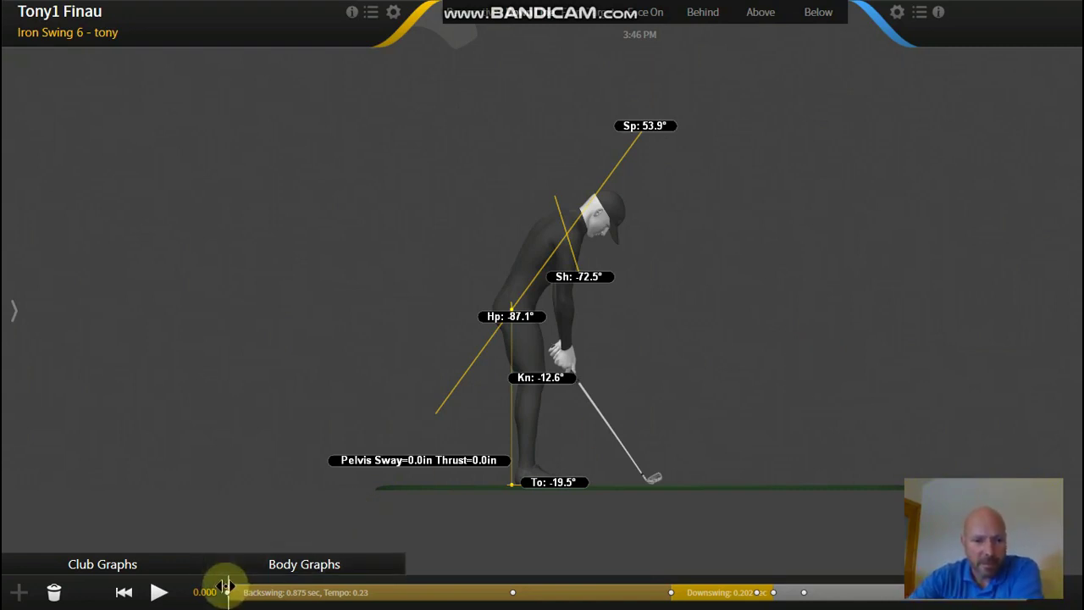
{"action": "left_click_drag", "start_coordinate": [229, 580], "coordinate": [659, 581]}
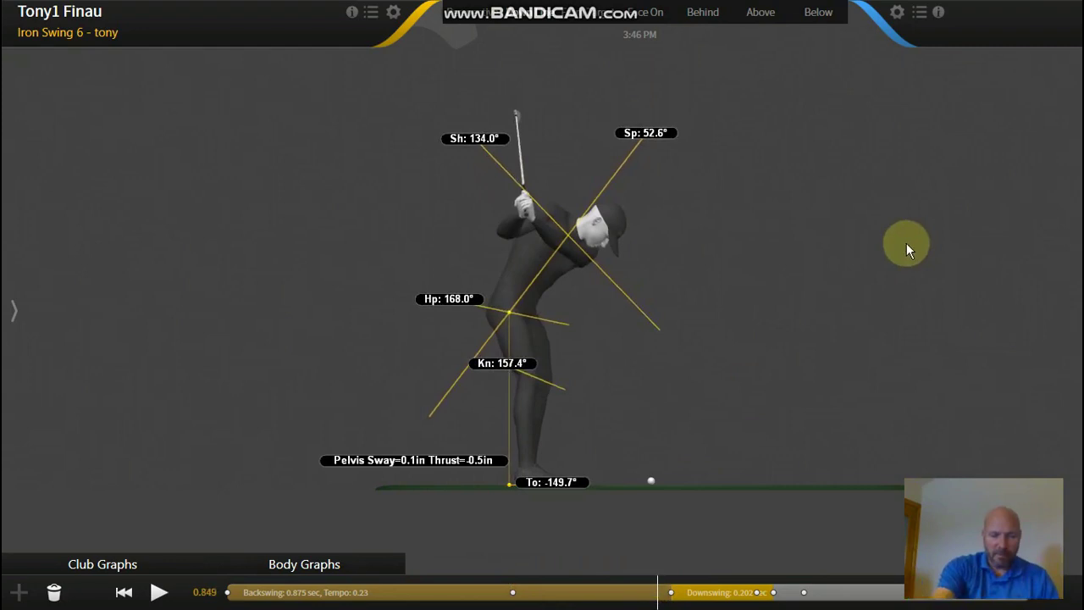
Step: Draw a temporary red arrow along the steep shoulder plane at 0.849, then close the drawing tools to clear it
{"action": "key", "text": "ctrl+alt+d"}
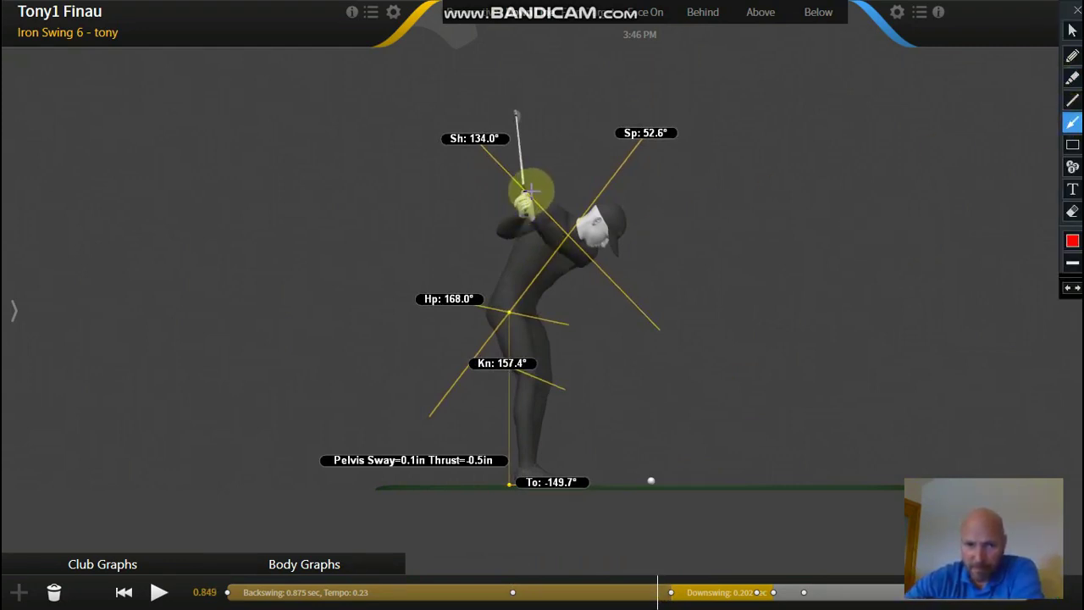
{"action": "mouse_move", "coordinate": [530, 189]}
{"action": "left_mouse_down"}
{"action": "mouse_move", "coordinate": [587, 225]}
{"action": "mouse_move", "coordinate": [657, 325]}
{"action": "left_mouse_up"}
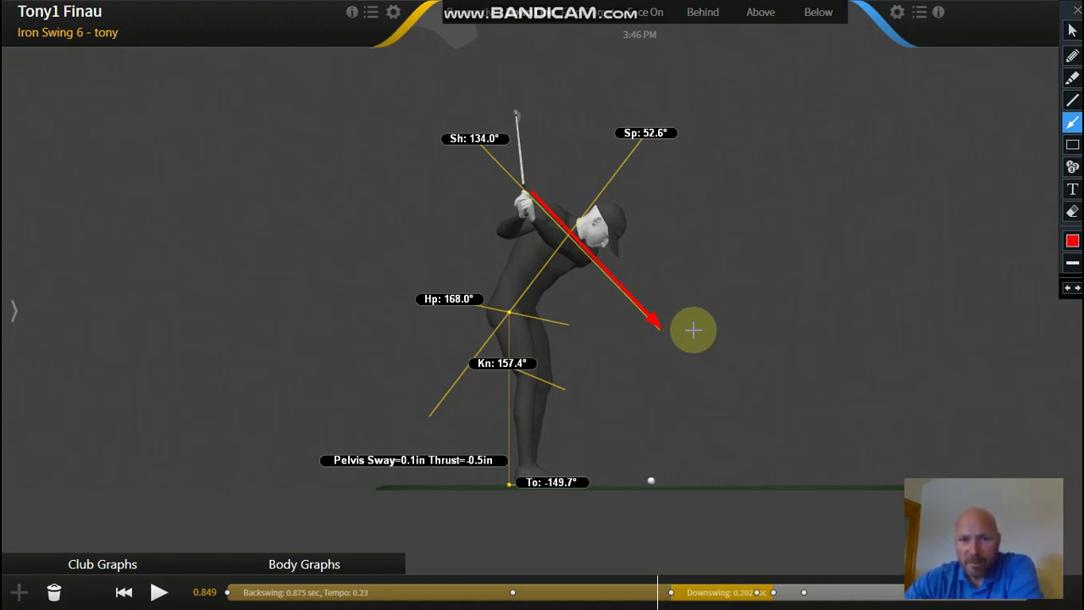
{"action": "left_click", "coordinate": [1077, 10]}
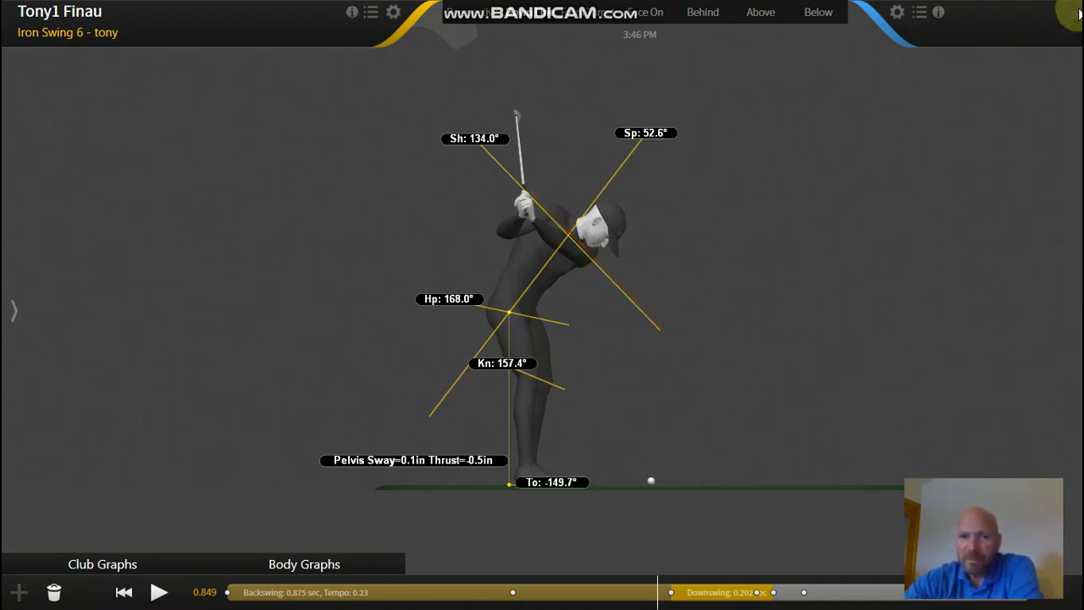
Step: Switch to Face On and step back to the top of the backswing at 0.784 (shoulders -71.9°, hips -4.7°)
{"action": "left_click", "coordinate": [643, 14]}
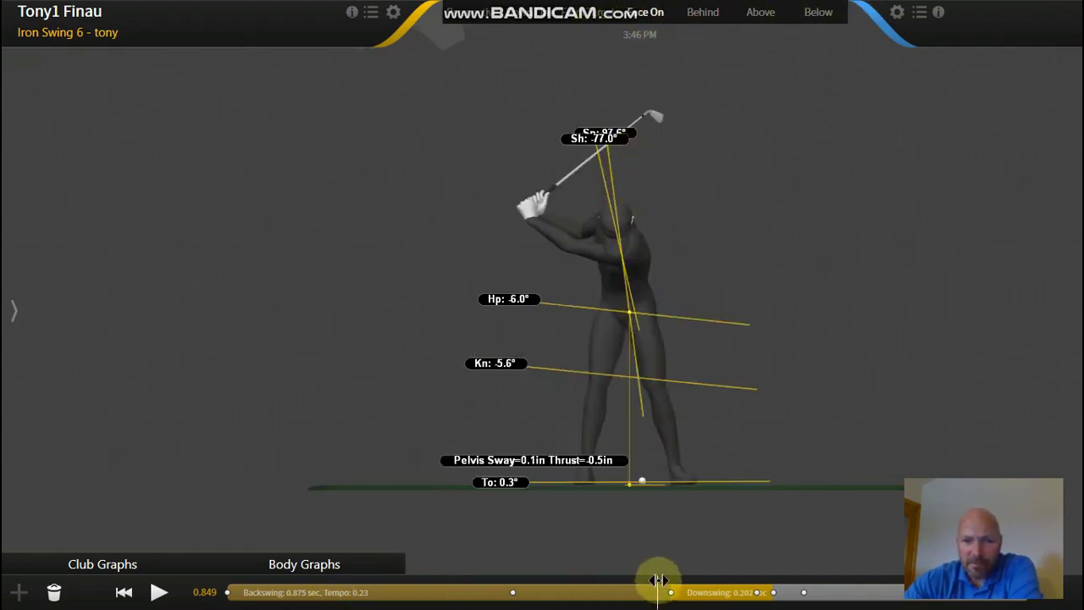
{"action": "left_click_drag", "start_coordinate": [659, 580], "coordinate": [625, 571]}
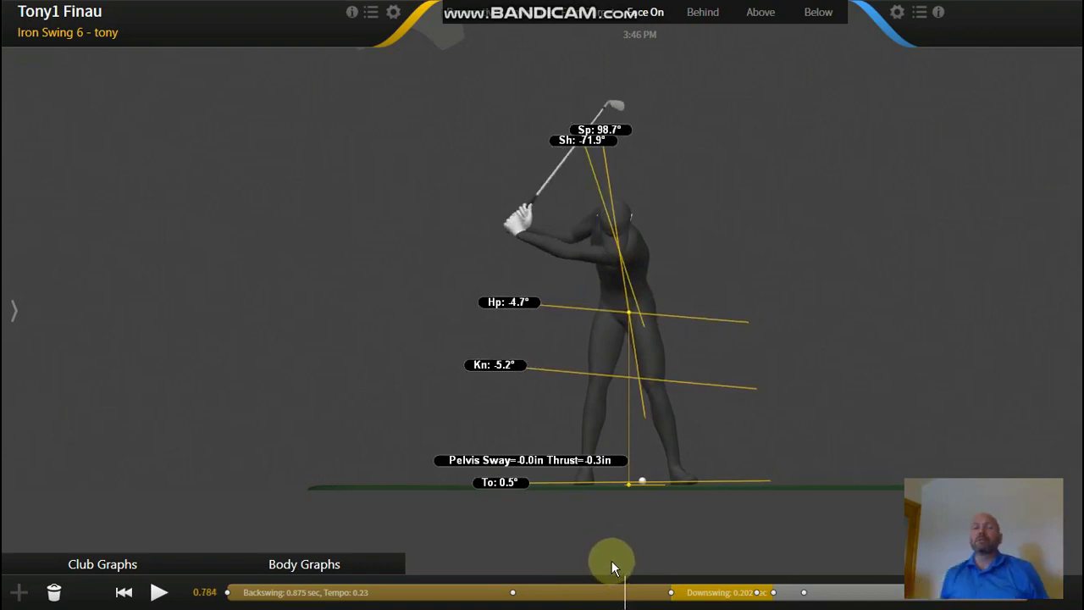